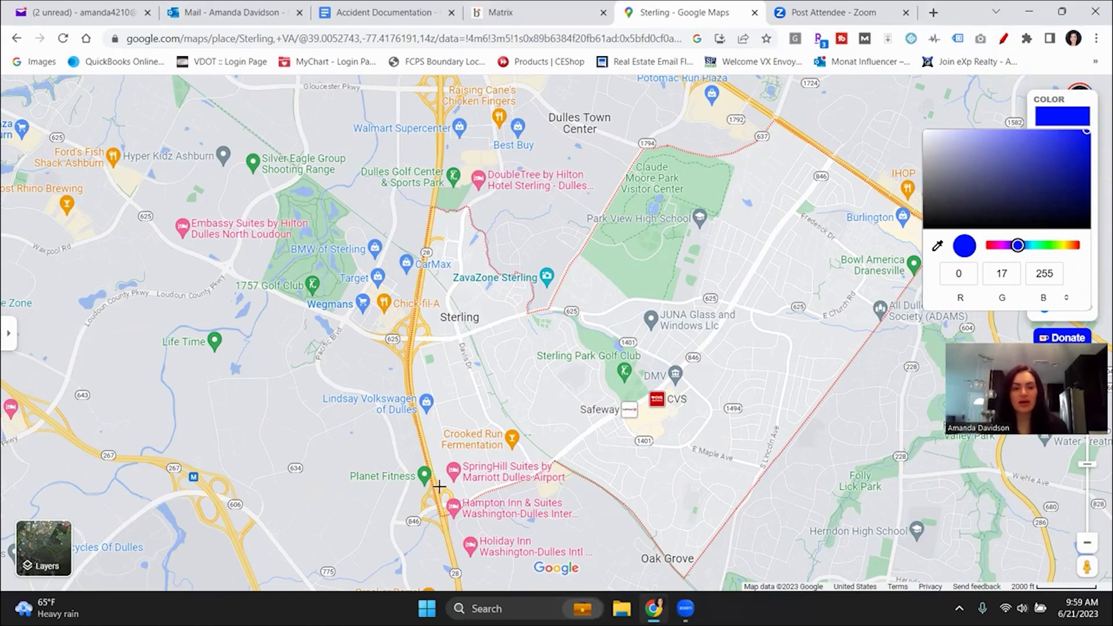
- Trace Route 28 west of Sterling and Route 7 to the northeast in blue freehand lines on the map
{"action": "left_click", "coordinate": [459, 583]}
{"action": "mouse_move", "coordinate": [458, 582]}
{"action": "left_mouse_down"}
{"action": "mouse_move", "coordinate": [418, 433]}
{"action": "mouse_move", "coordinate": [416, 318]}
{"action": "mouse_move", "coordinate": [437, 161]}
{"action": "left_mouse_up"}
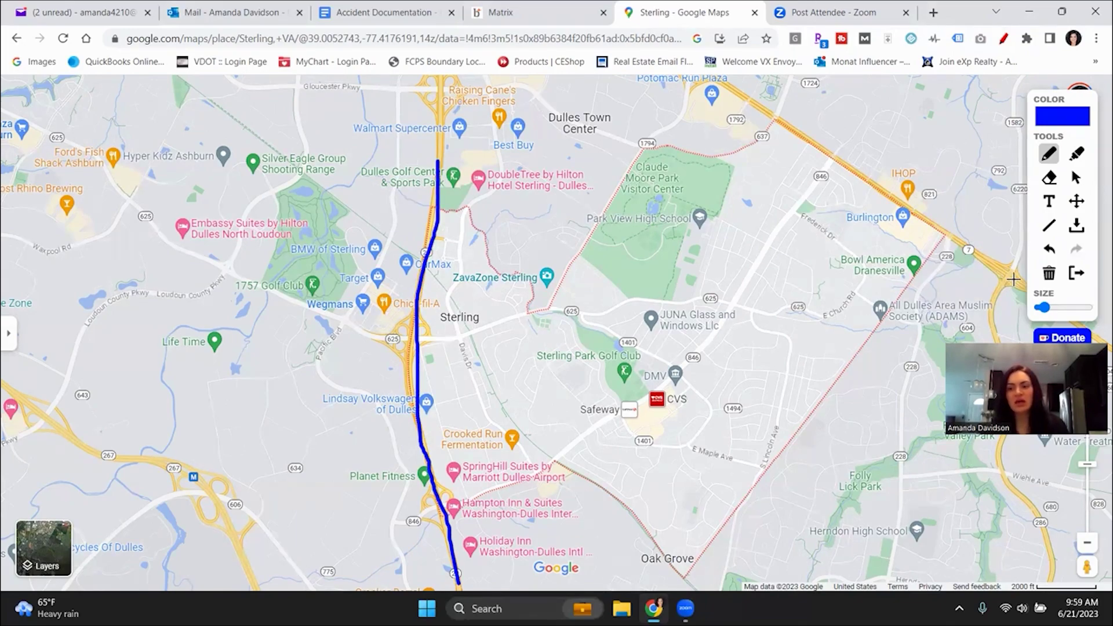
{"action": "left_click_drag", "start_coordinate": [1013, 280], "coordinate": [749, 103]}
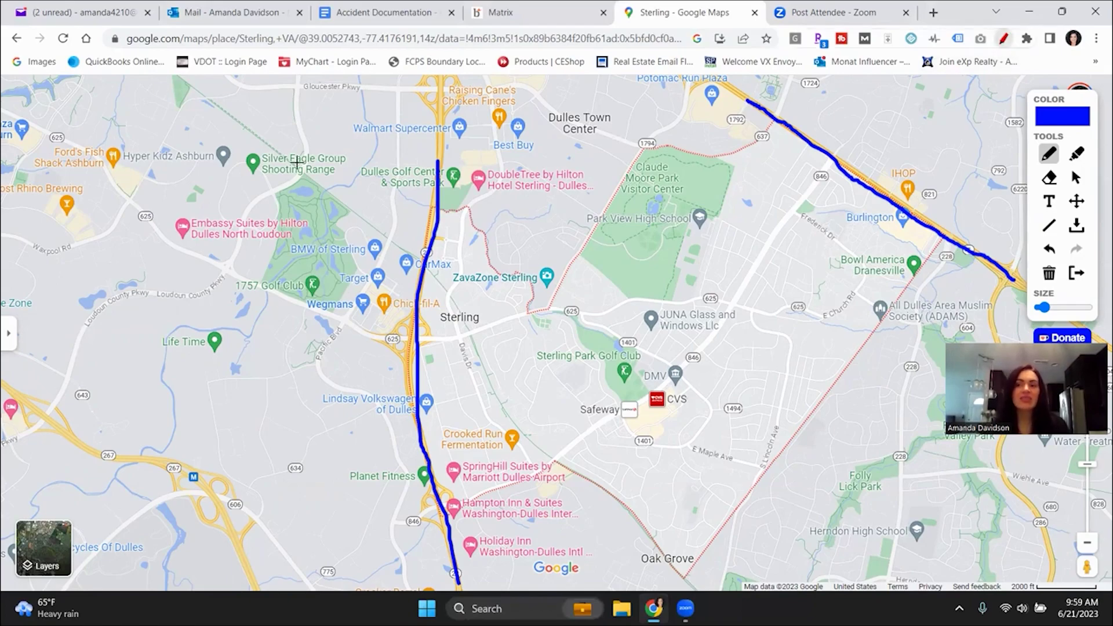
- Exit the drawing mode and get driving directions from Sterling to Washington
{"action": "key", "text": "Escape"}
{"action": "left_click", "coordinate": [8, 333]}
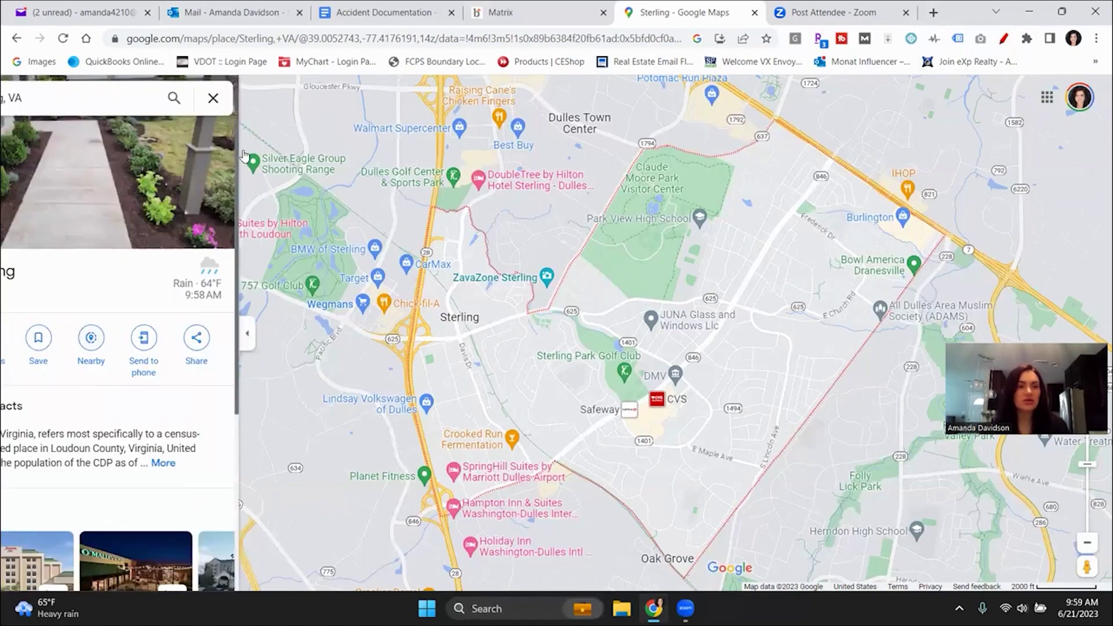
{"action": "left_click", "coordinate": [96, 342]}
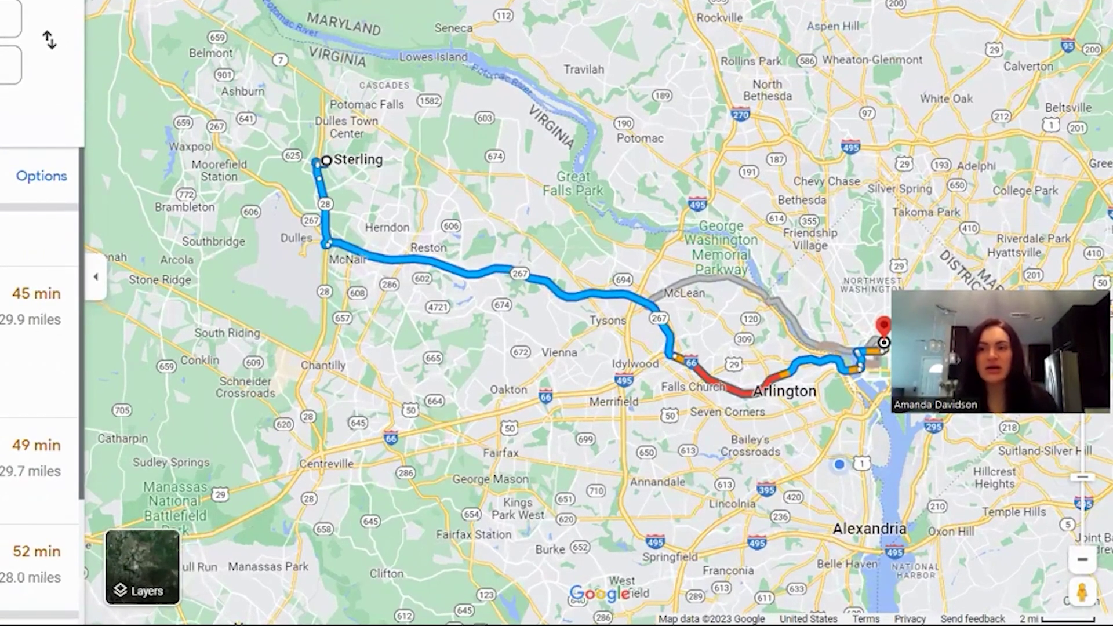
- Circle the congested I-66 stretch between Idylwood and Arlington in red on the route, and exit drawing mode
{"action": "left_click", "coordinate": [904, 2]}
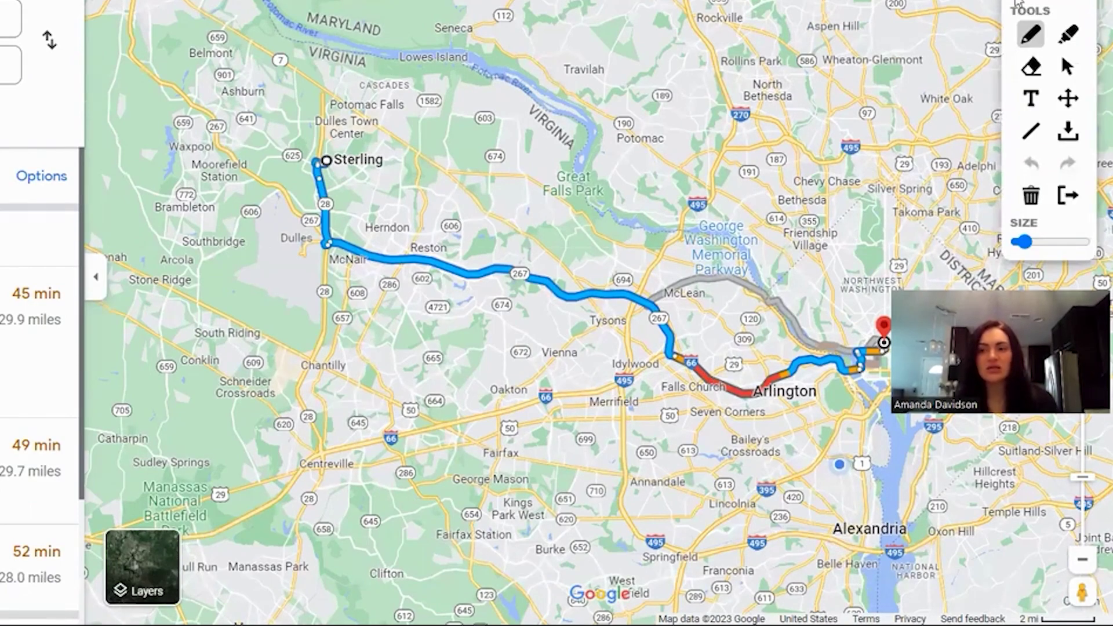
{"action": "left_click", "coordinate": [1026, 1]}
{"action": "left_click", "coordinate": [751, 328]}
{"action": "mouse_move", "coordinate": [750, 328]}
{"action": "left_mouse_down"}
{"action": "mouse_move", "coordinate": [774, 406]}
{"action": "mouse_move", "coordinate": [666, 378]}
{"action": "mouse_move", "coordinate": [676, 344]}
{"action": "left_mouse_up"}
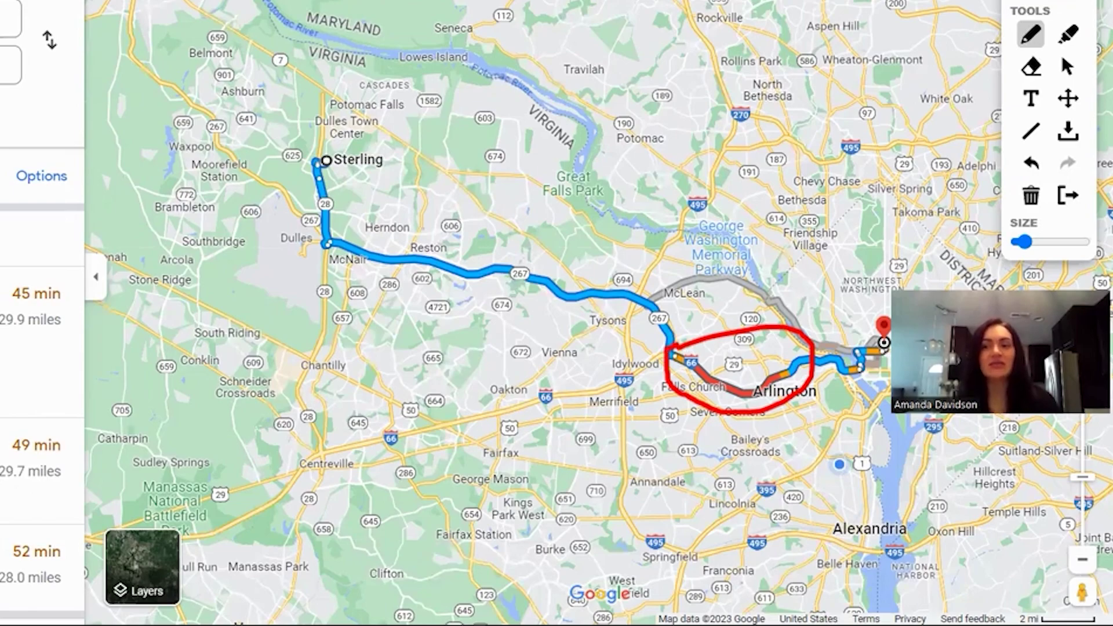
{"action": "key", "text": "Escape"}
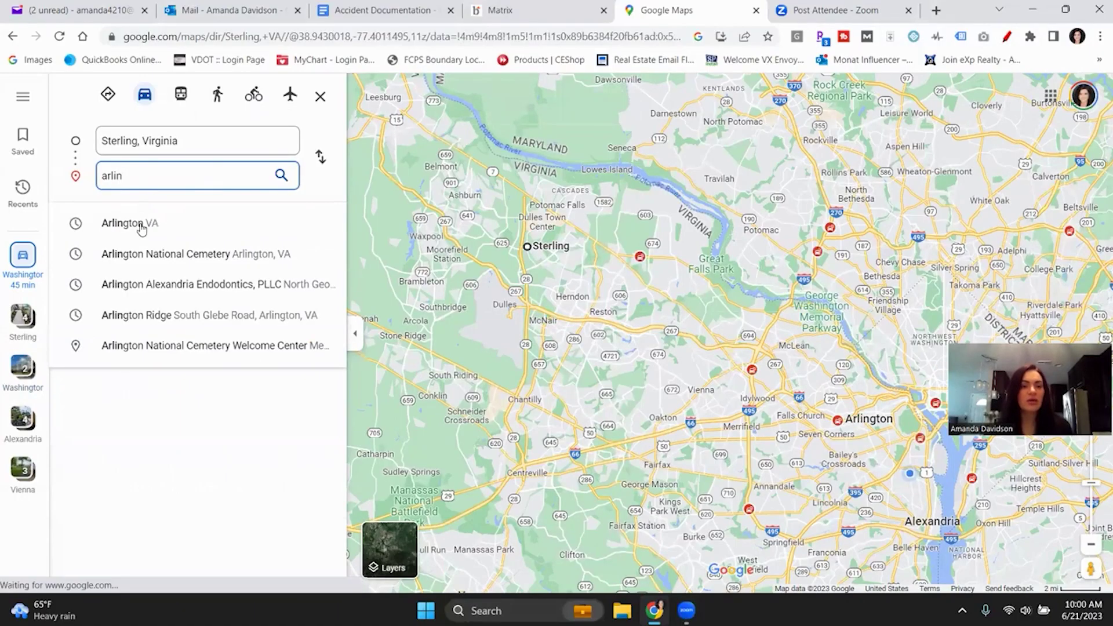
- Get driving directions from Sterling to Arlington, VA, and change the destination to Tysons, Virginia
{"action": "left_click", "coordinate": [142, 228]}
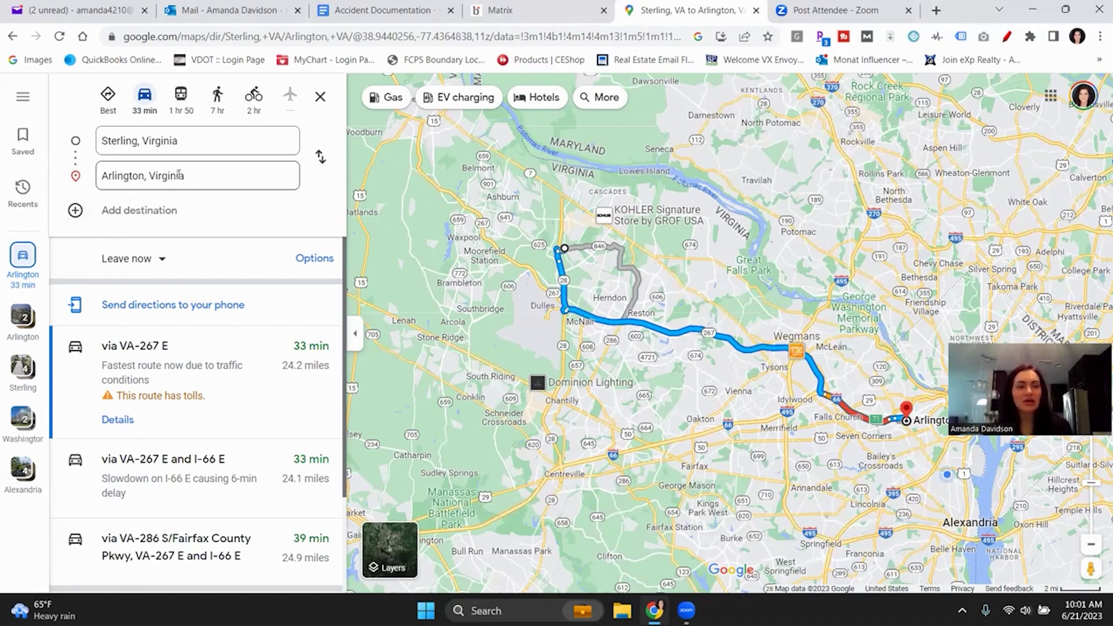
{"action": "triple_click", "coordinate": [179, 174]}
{"action": "type", "text": "tys"}
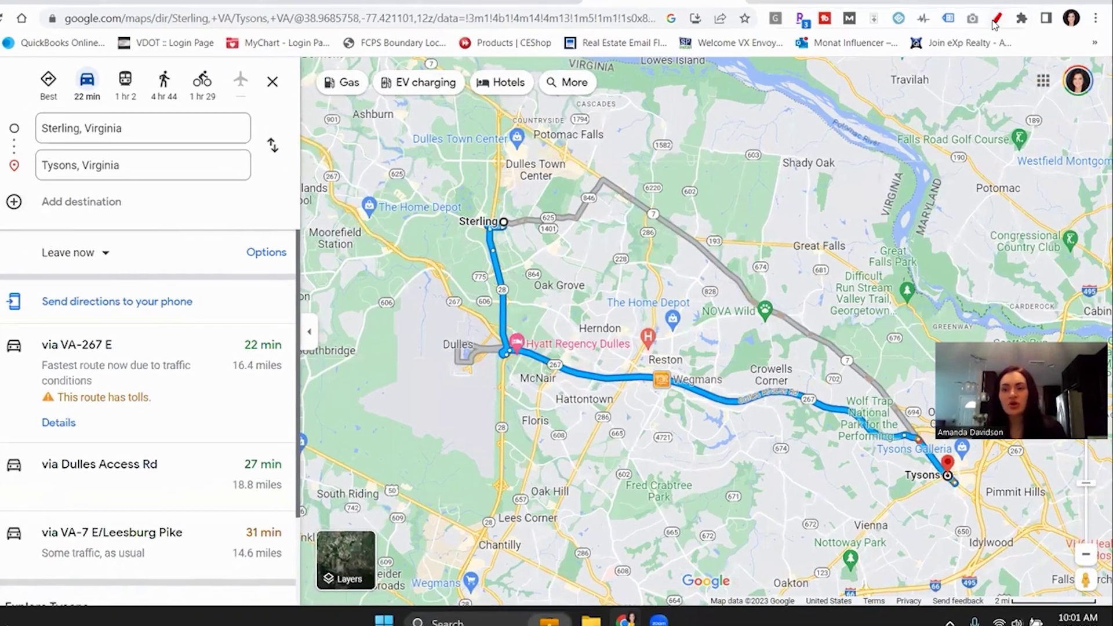
- Trace the Tysons route in red along Route 28 south from Sterling and Route 267 east to Reston
{"action": "left_click", "coordinate": [1004, 39]}
{"action": "left_click", "coordinate": [1048, 120]}
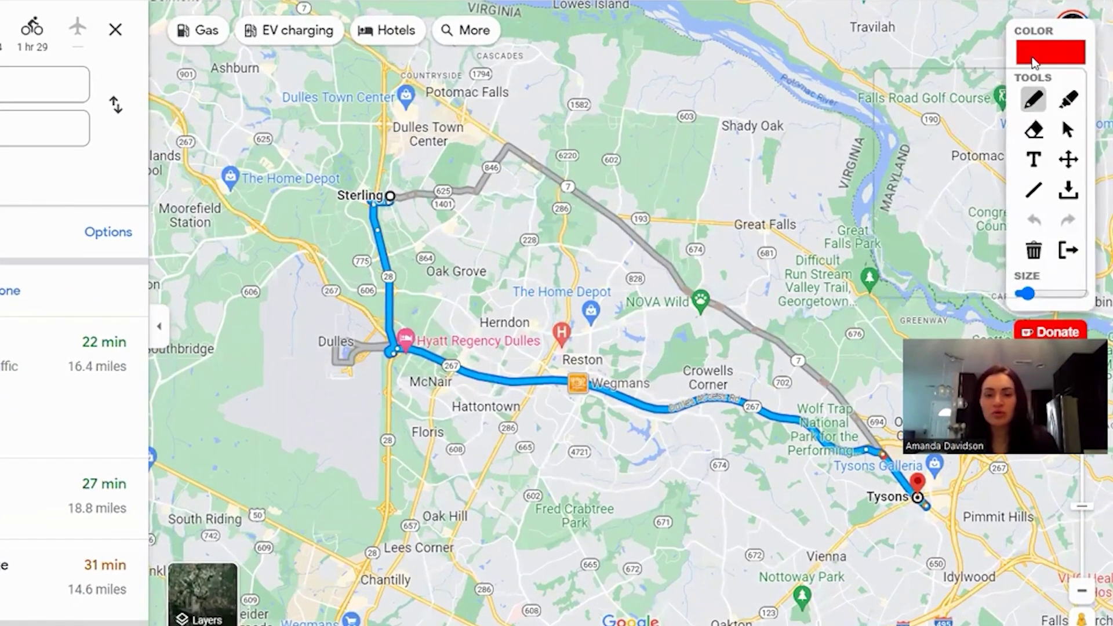
{"action": "left_click_drag", "start_coordinate": [402, 351], "coordinate": [558, 381]}
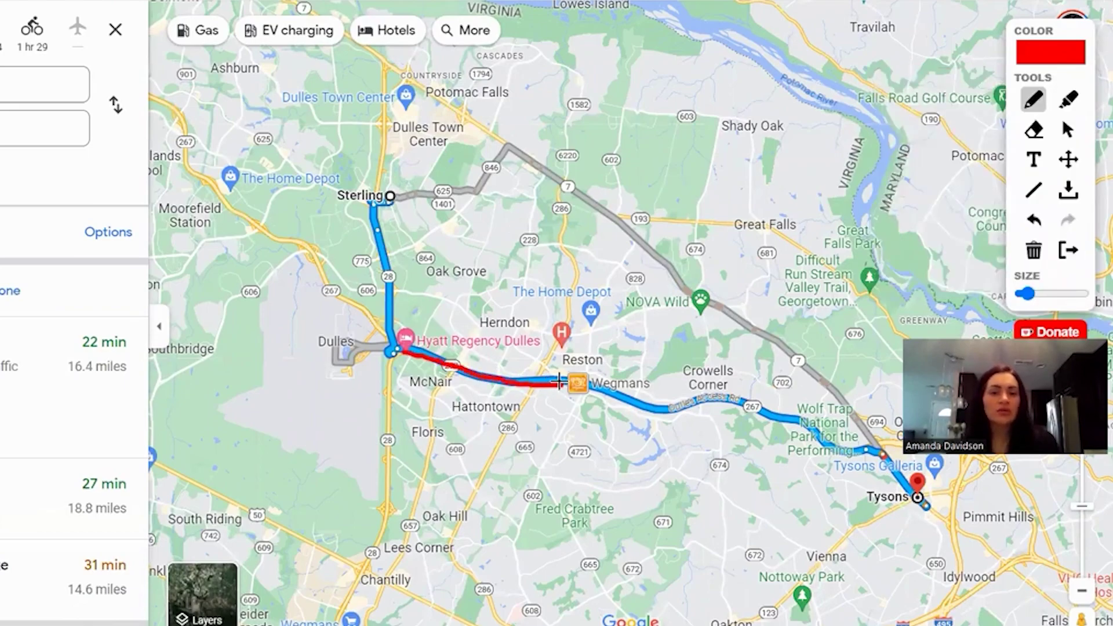
{"action": "left_click_drag", "start_coordinate": [373, 204], "coordinate": [399, 350]}
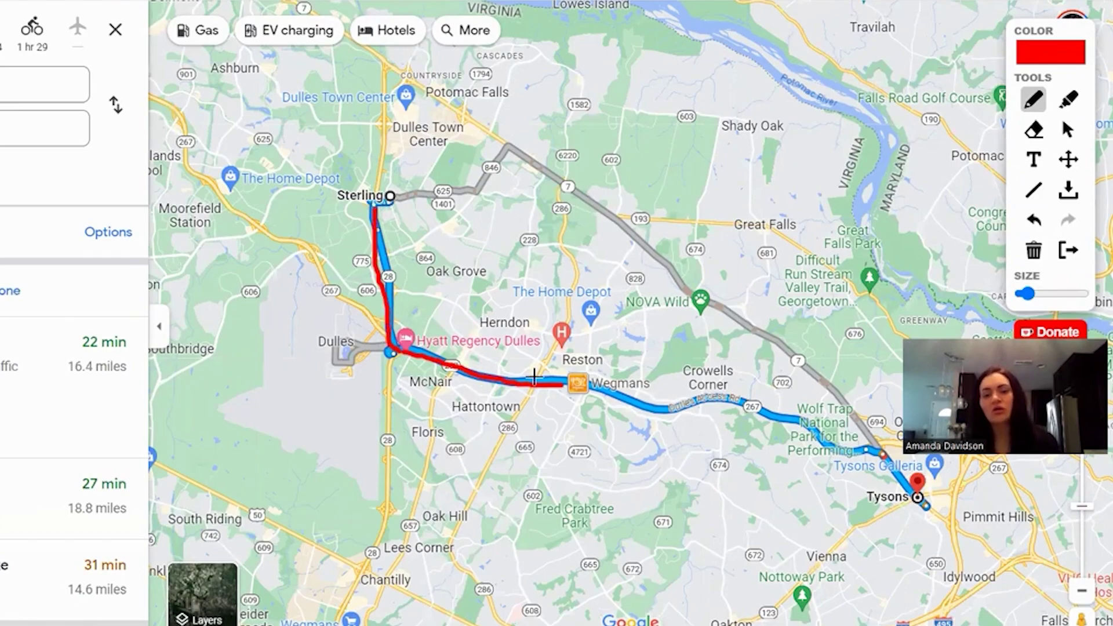
{"action": "left_click", "coordinate": [881, 458]}
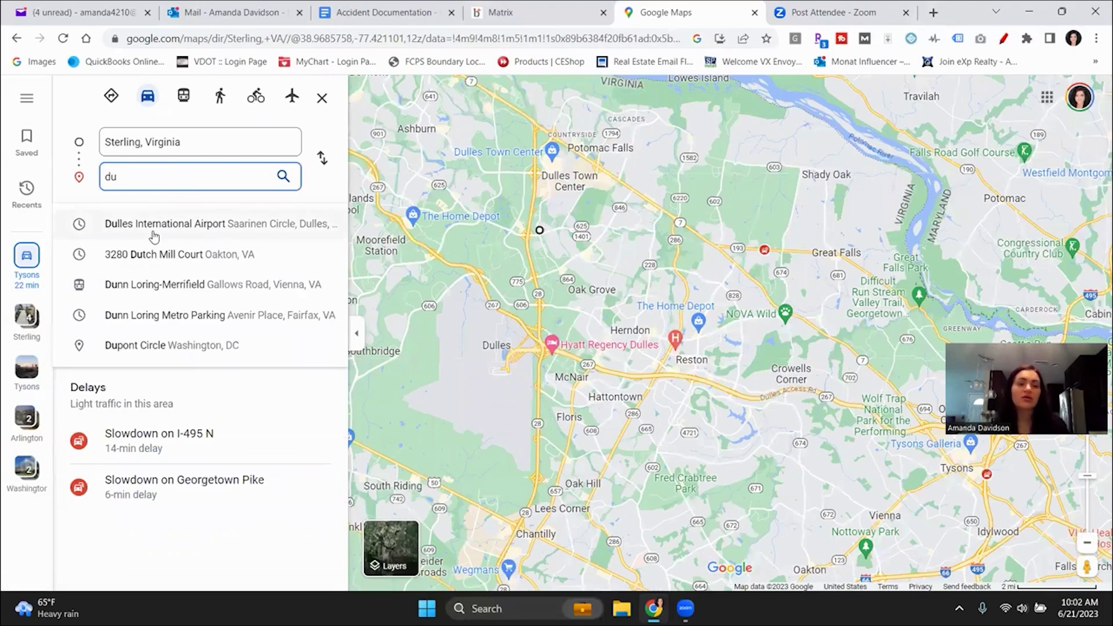
- Get driving directions from Sterling to Dulles International Airport, and change the destination to Loudoun Gateway Parking
{"action": "left_click", "coordinate": [154, 224]}
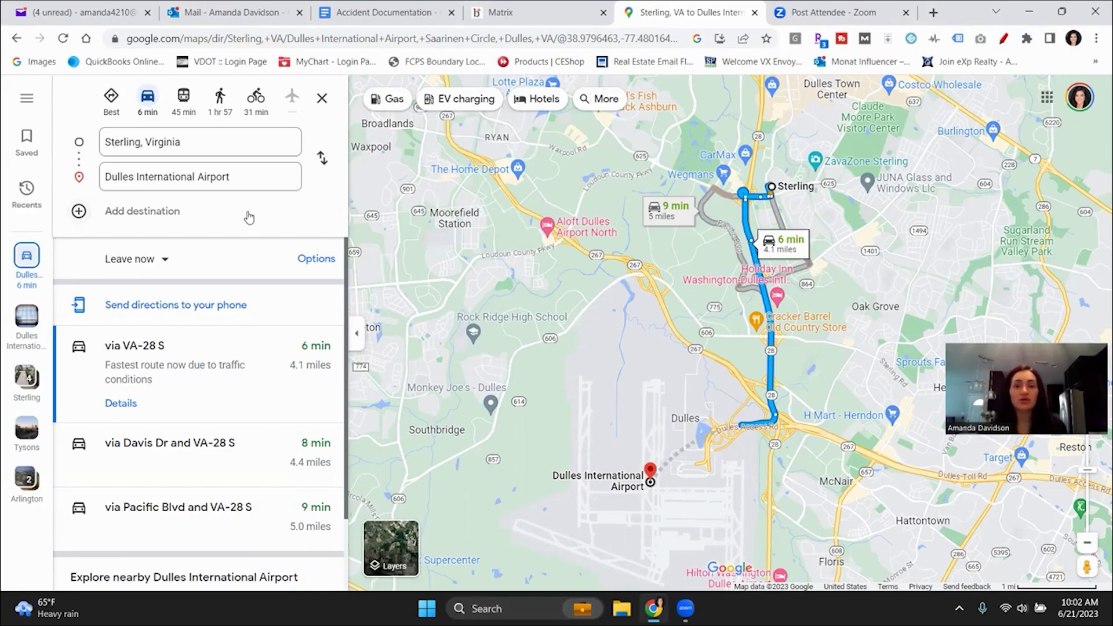
{"action": "left_click", "coordinate": [187, 177]}
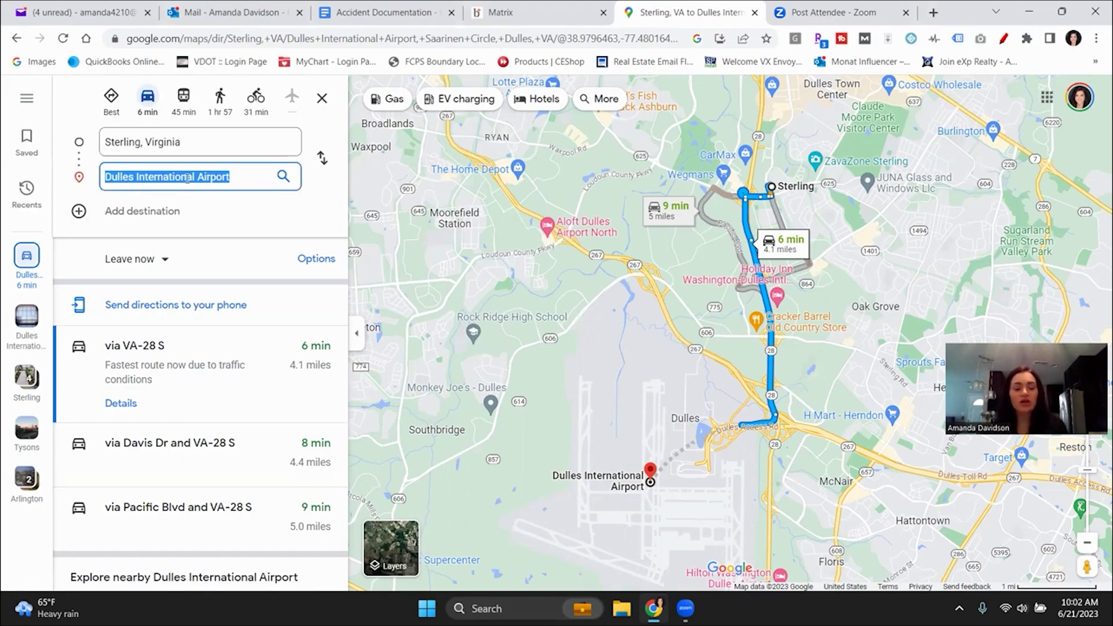
{"action": "type", "text": "loud"}
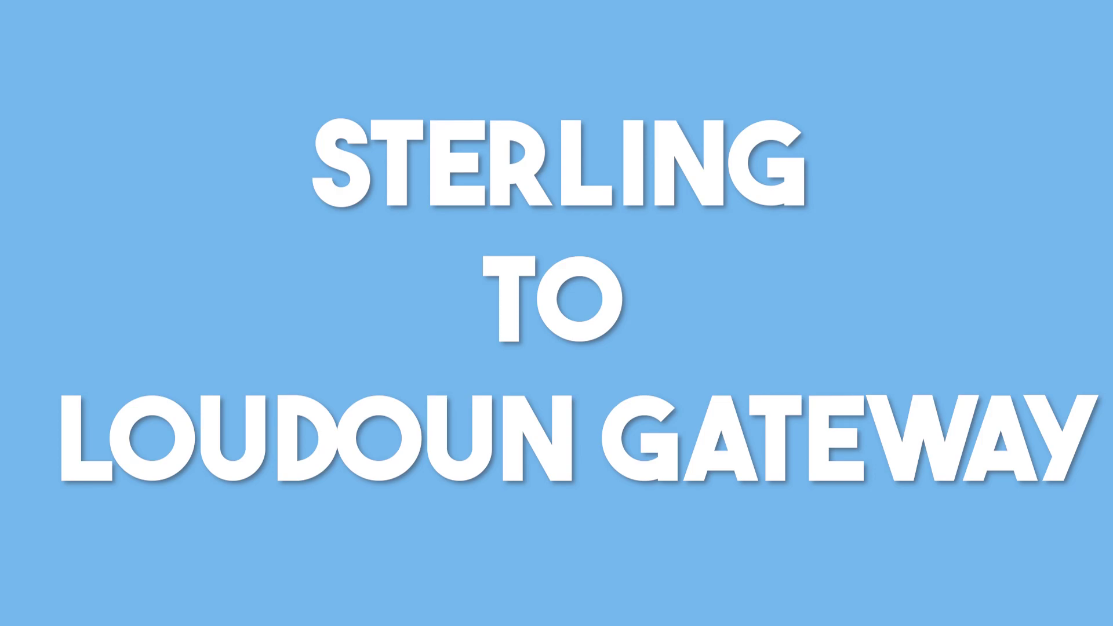
{"action": "type", "text": "oun ga"}
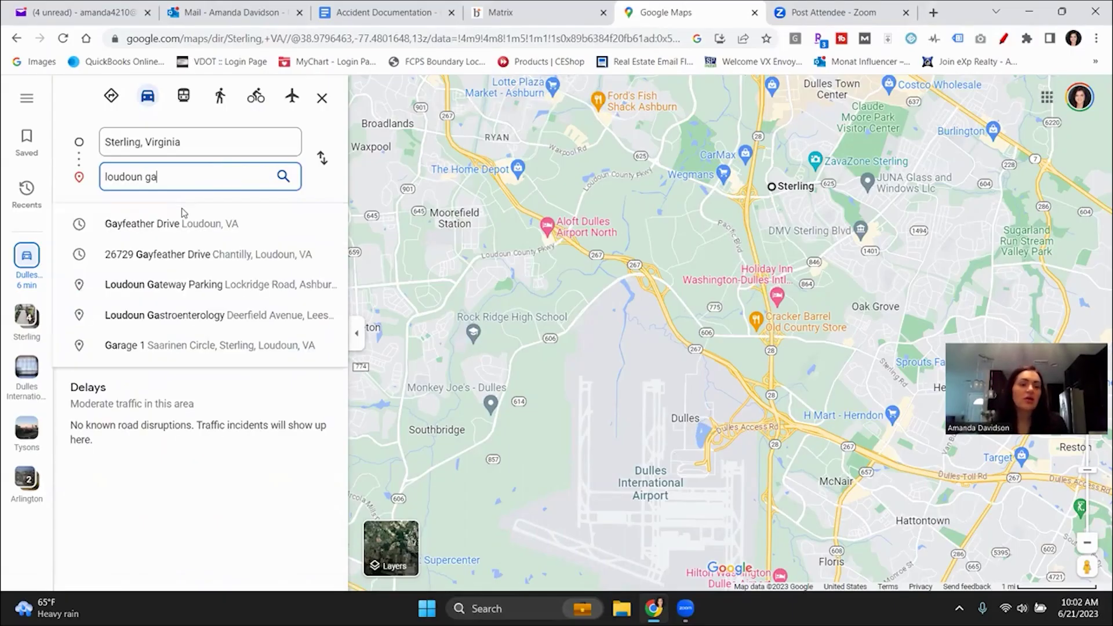
{"action": "left_click", "coordinate": [168, 282]}
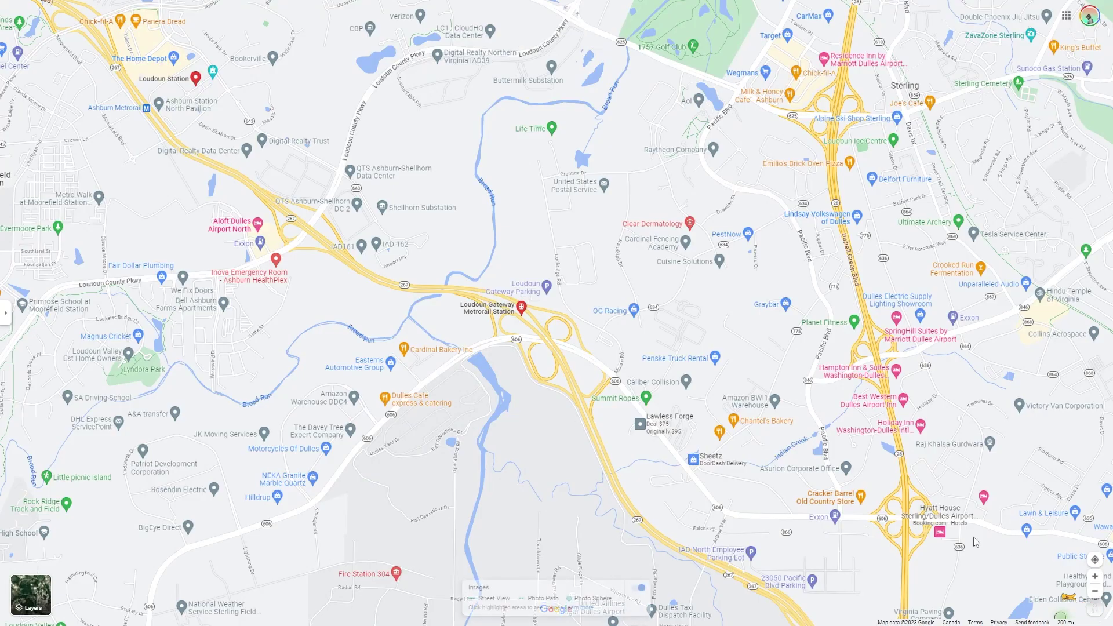
- Enter Street View at the Loudoun Gateway Metrorail Station and look around the pedestrian bridge and station buildings
{"action": "left_click_drag", "start_coordinate": [1094, 608], "coordinate": [521, 285]}
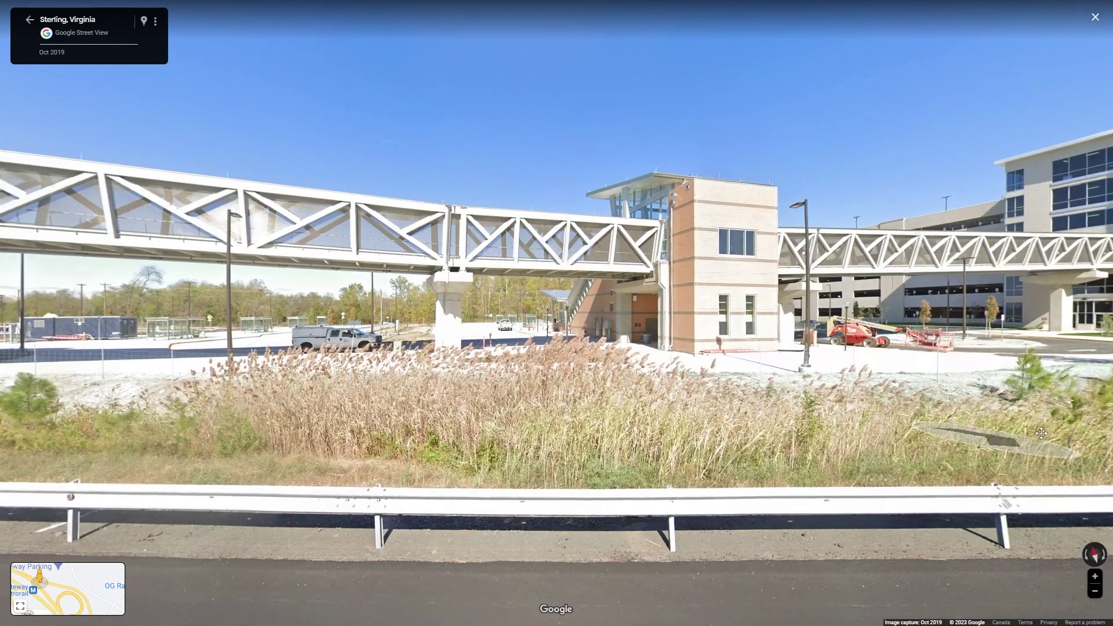
{"action": "left_click", "coordinate": [1041, 433]}
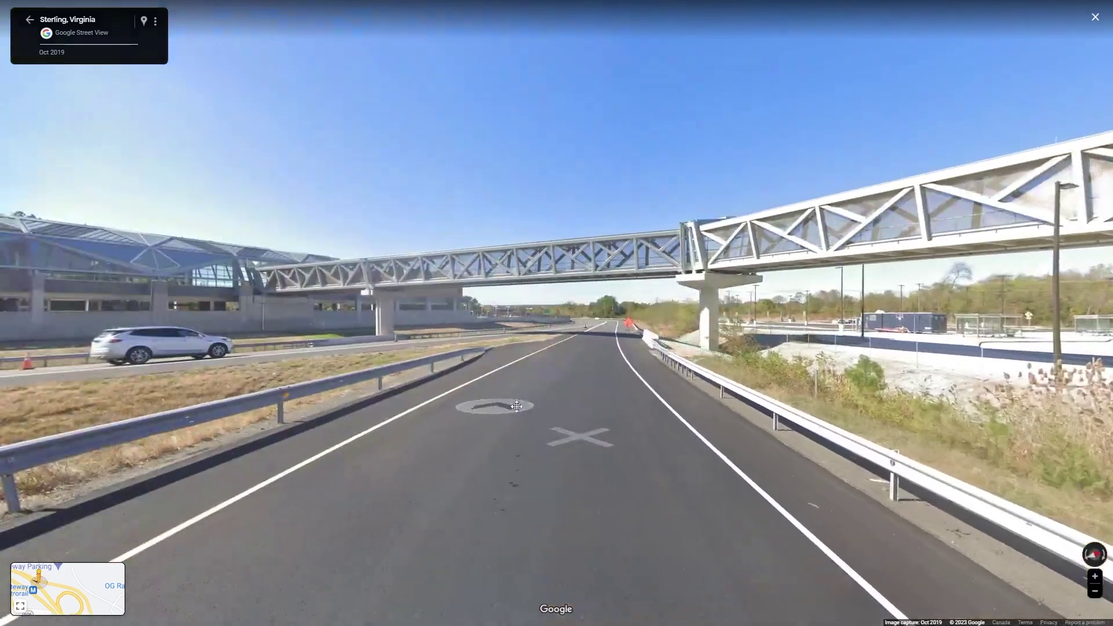
{"action": "left_click_drag", "start_coordinate": [516, 406], "coordinate": [682, 407]}
{"action": "left_click", "coordinate": [677, 407]}
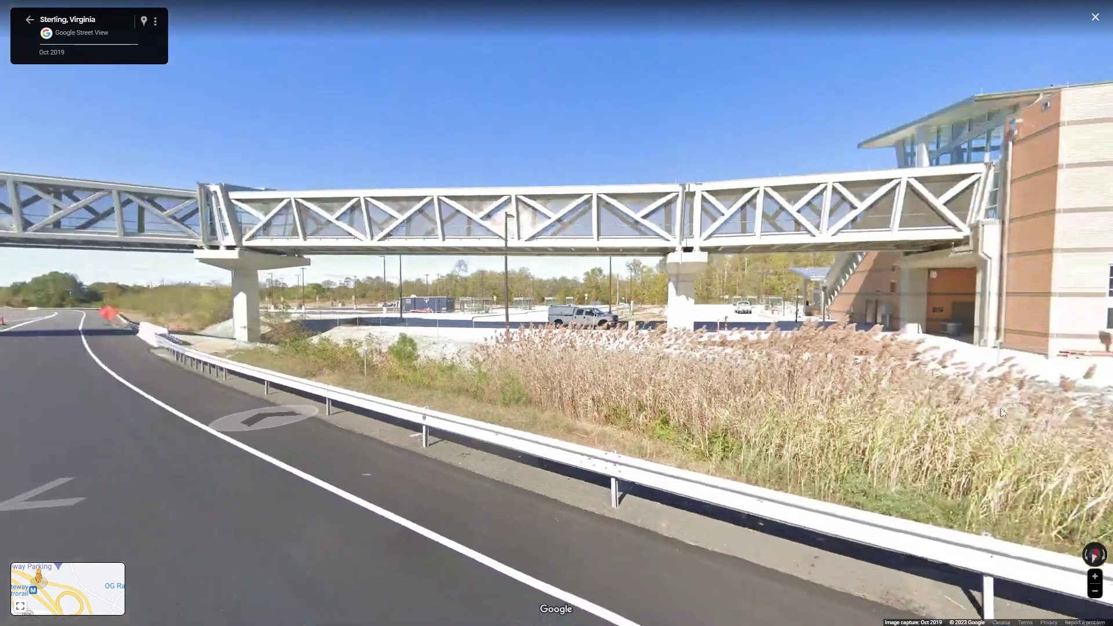
{"action": "left_click_drag", "start_coordinate": [1002, 413], "coordinate": [782, 406]}
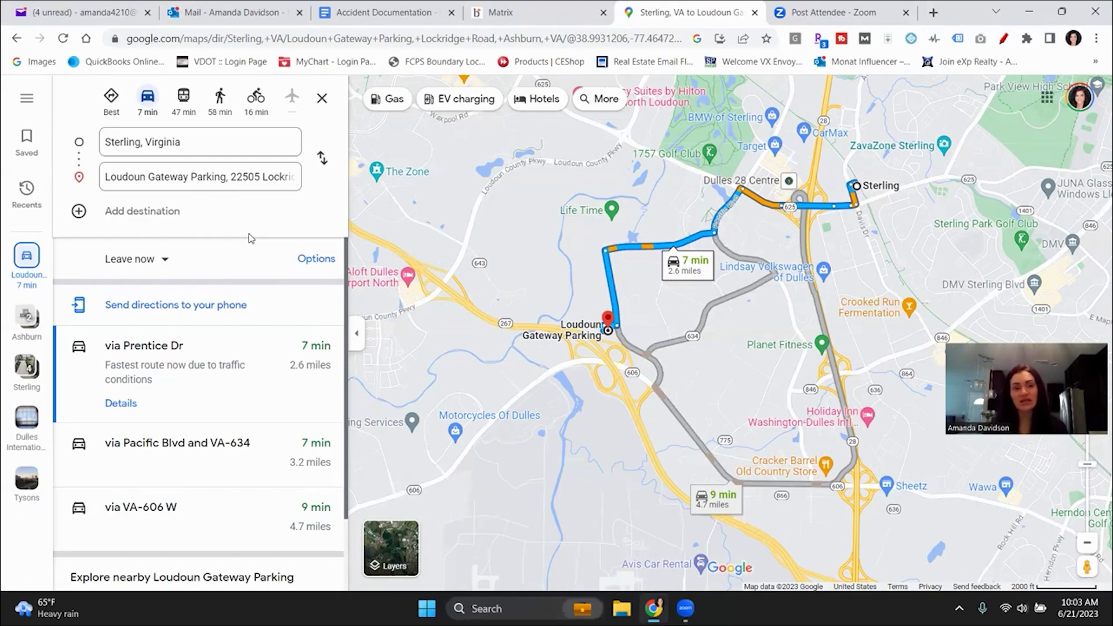
- Change the destination to Ronald Reagan Washington National Airport
{"action": "left_click", "coordinate": [243, 176]}
{"action": "type", "text": "rea"}
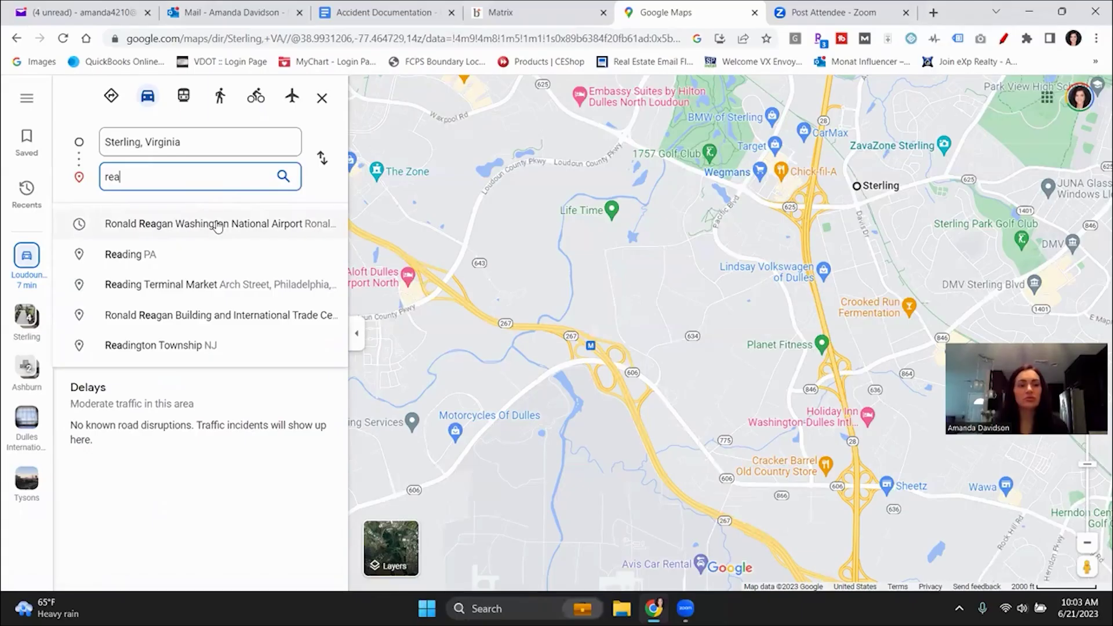
{"action": "left_click", "coordinate": [214, 222]}
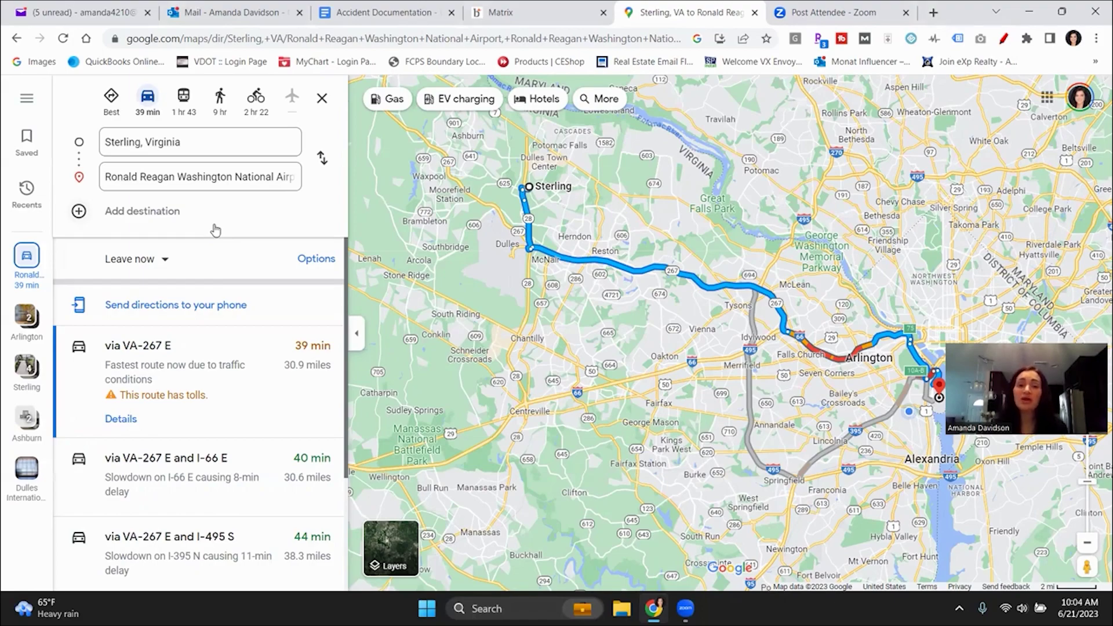
- Search for Algonkian Regional Park as the new destination from Sterling
{"action": "left_click", "coordinate": [230, 175]}
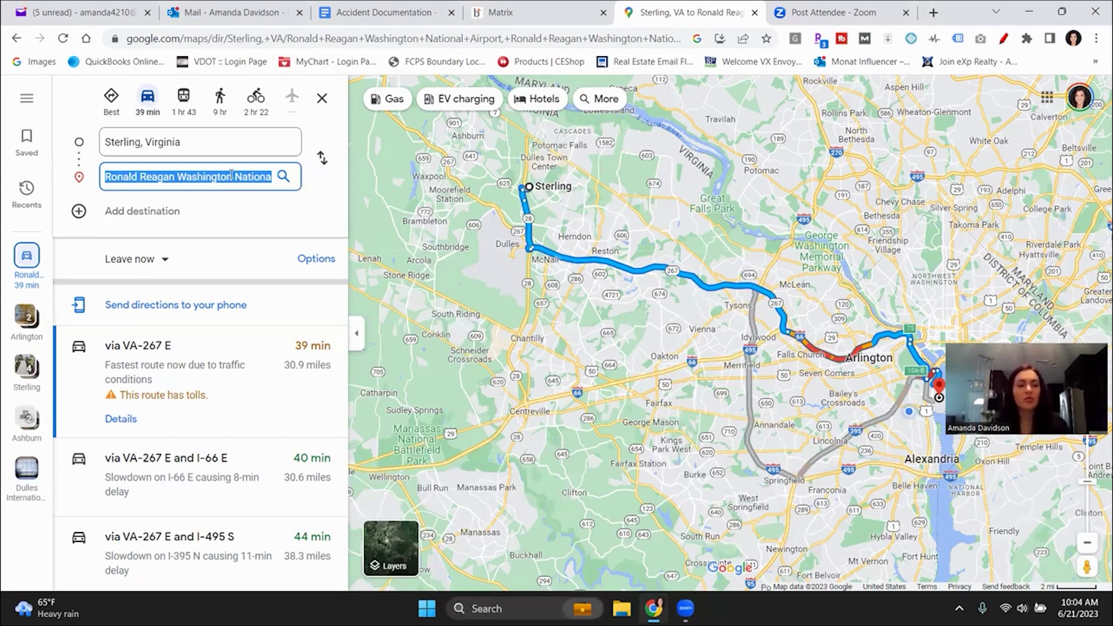
{"action": "type", "text": "alg"}
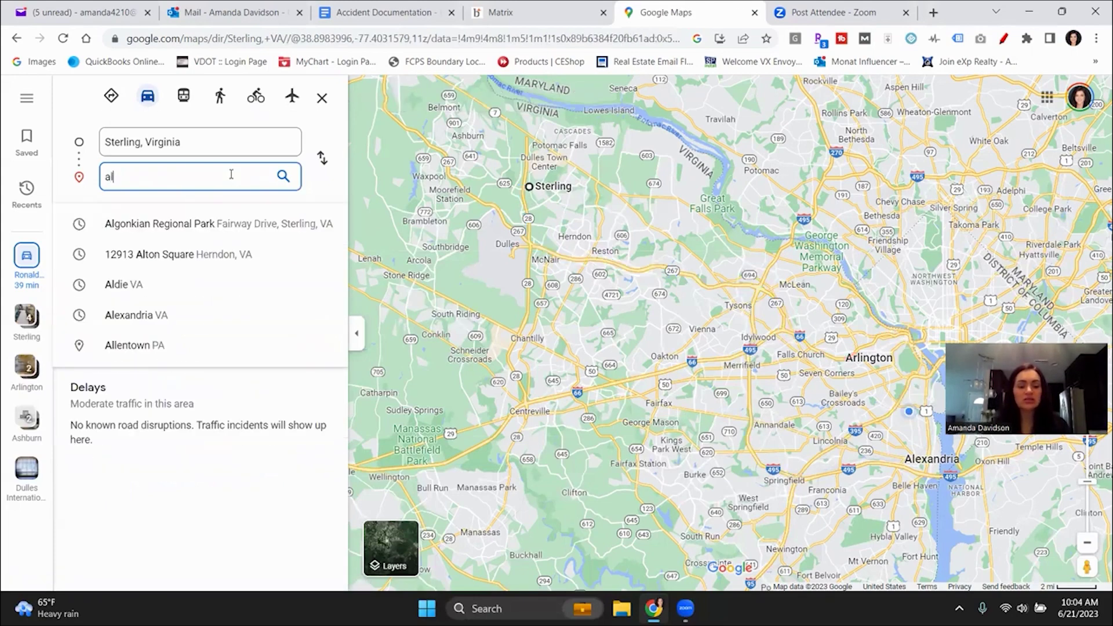
{"action": "type", "text": "o"}
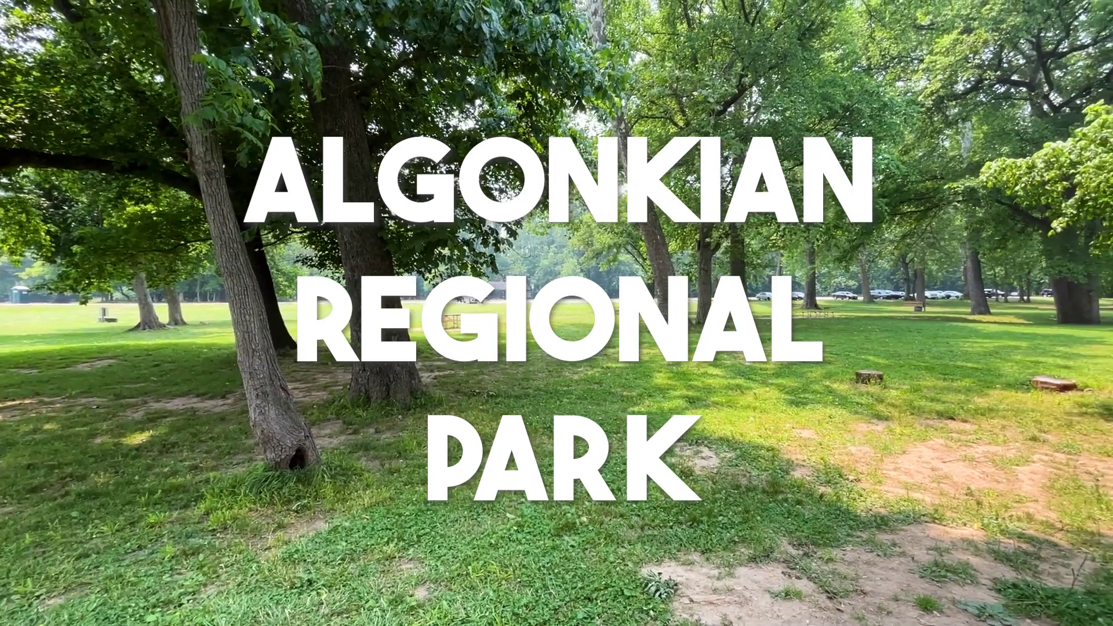
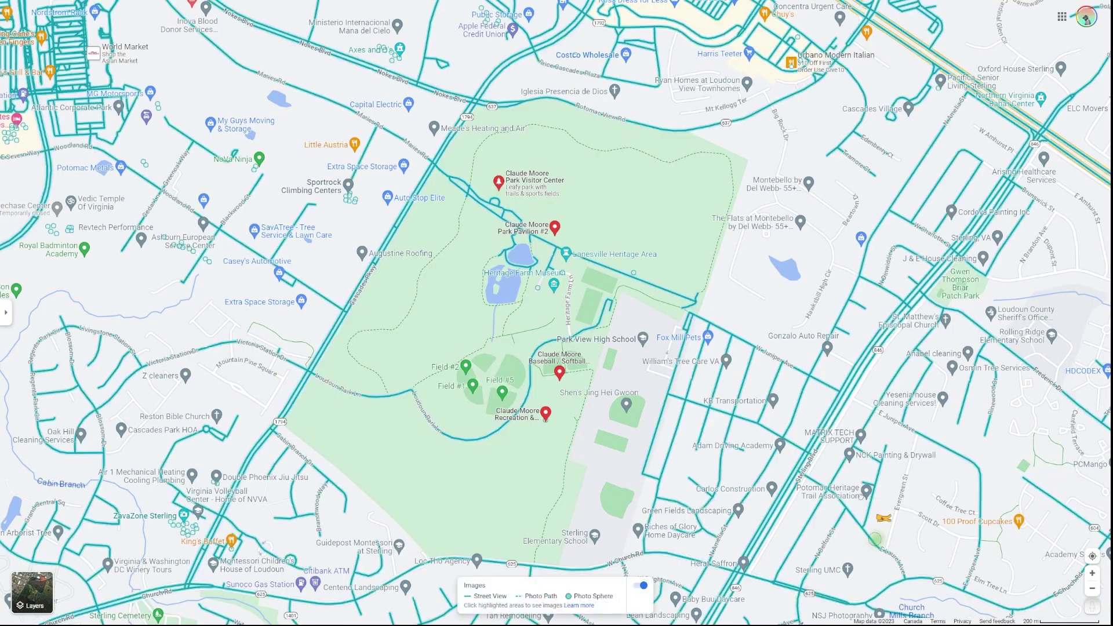
- Explore Claude Moore Park in Street View, from the path near Pavilion #2 to the ball fields along Loudoun Park Ln
{"action": "left_click_drag", "start_coordinate": [876, 539], "coordinate": [552, 239]}
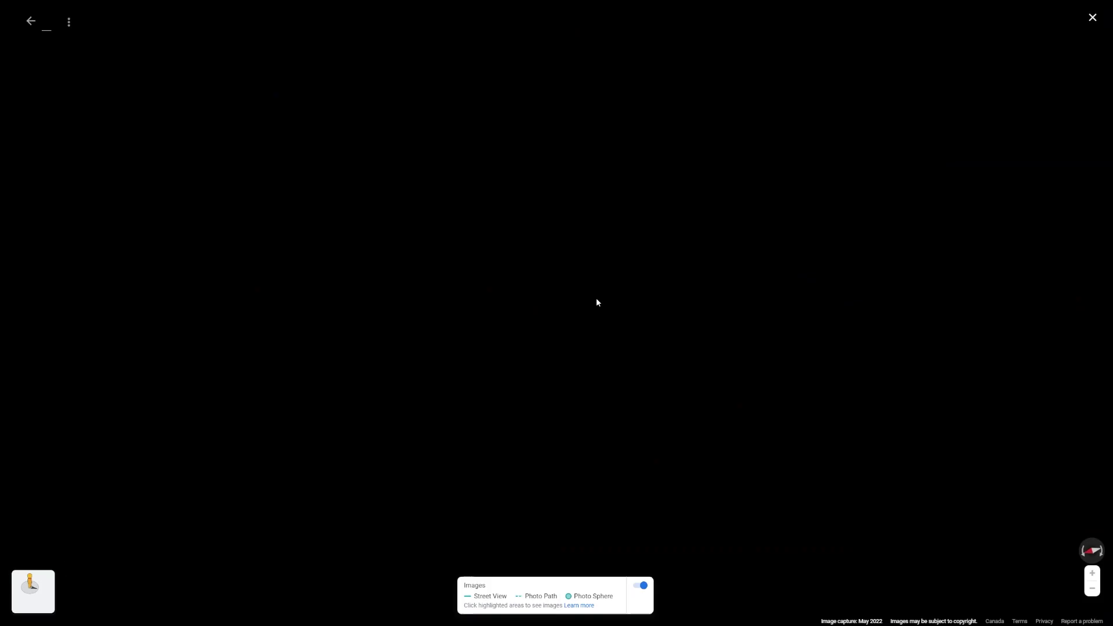
{"action": "left_click", "coordinate": [492, 265]}
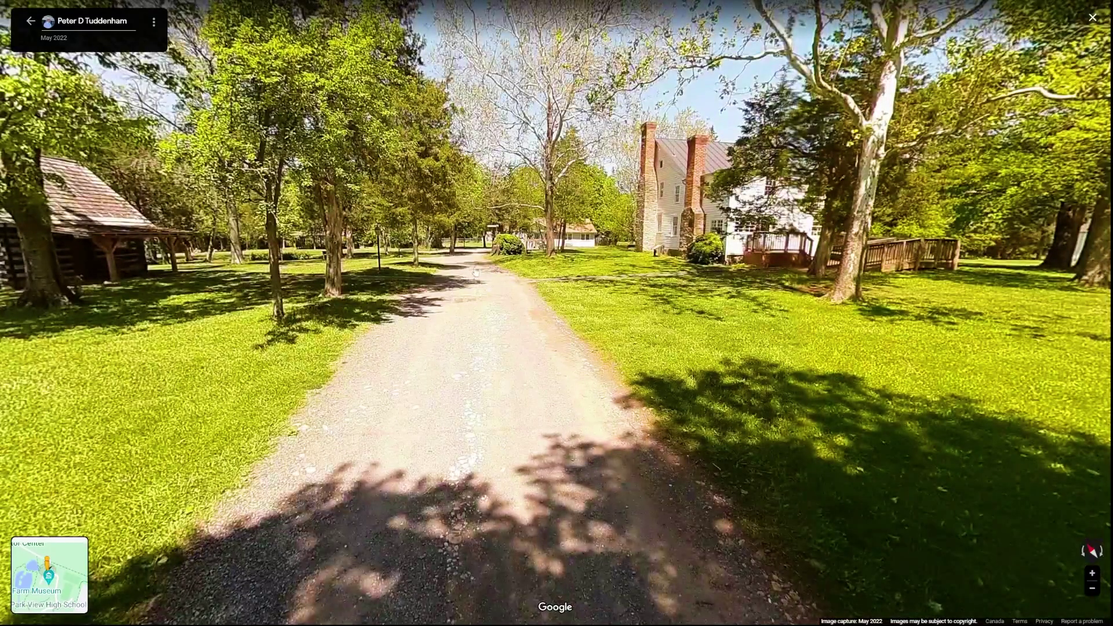
{"action": "left_click", "coordinate": [476, 271]}
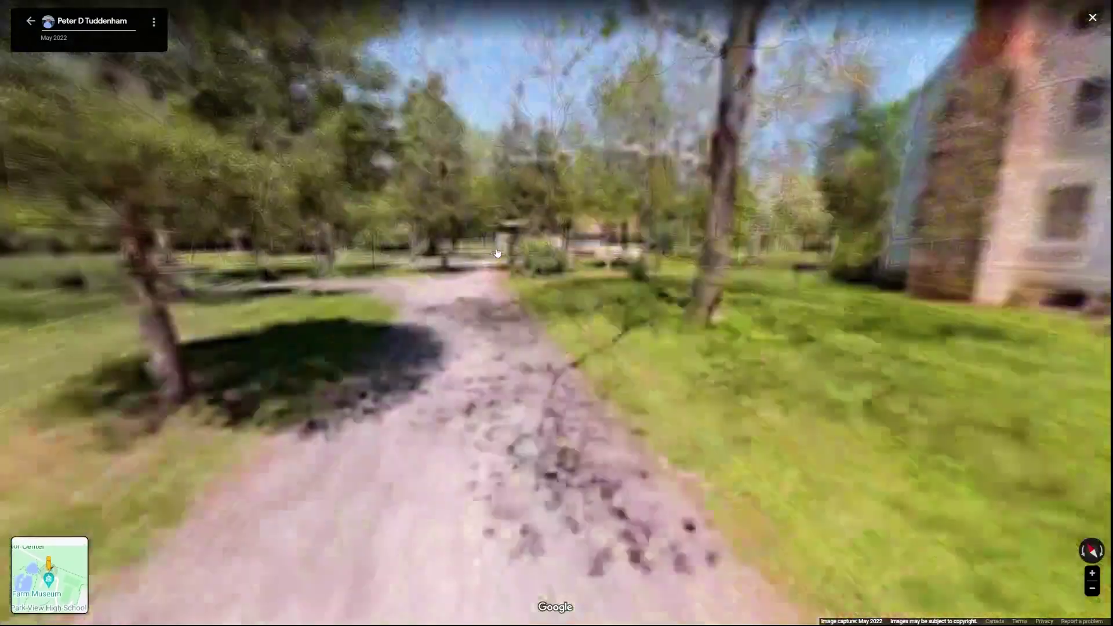
{"action": "left_click_drag", "start_coordinate": [476, 272], "coordinate": [694, 248]}
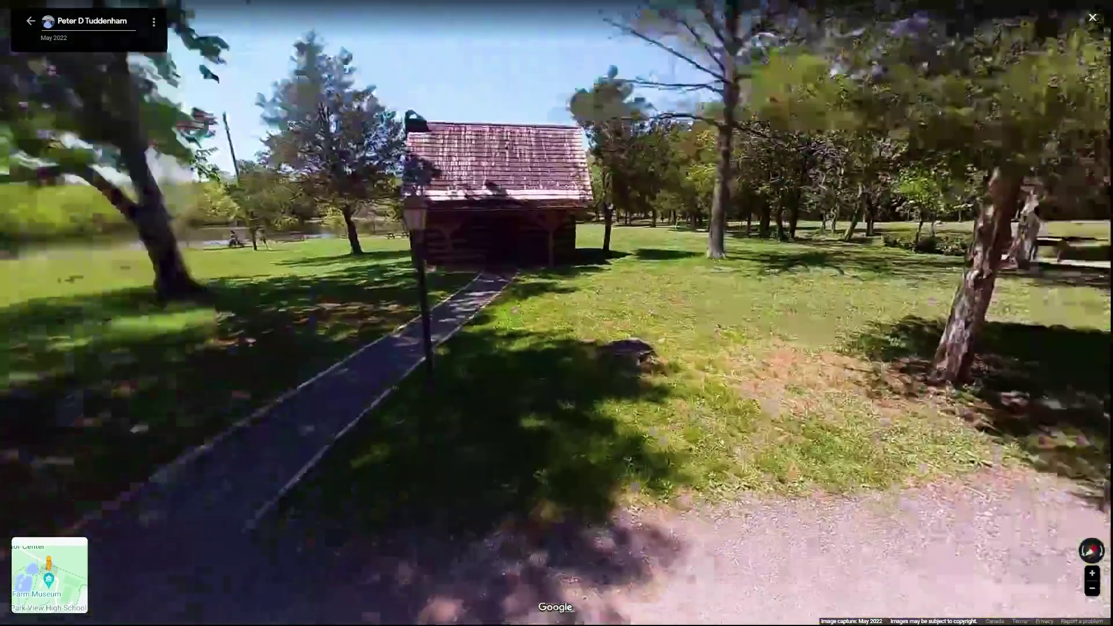
{"action": "left_click", "coordinate": [336, 271]}
{"action": "key", "text": "Right"}
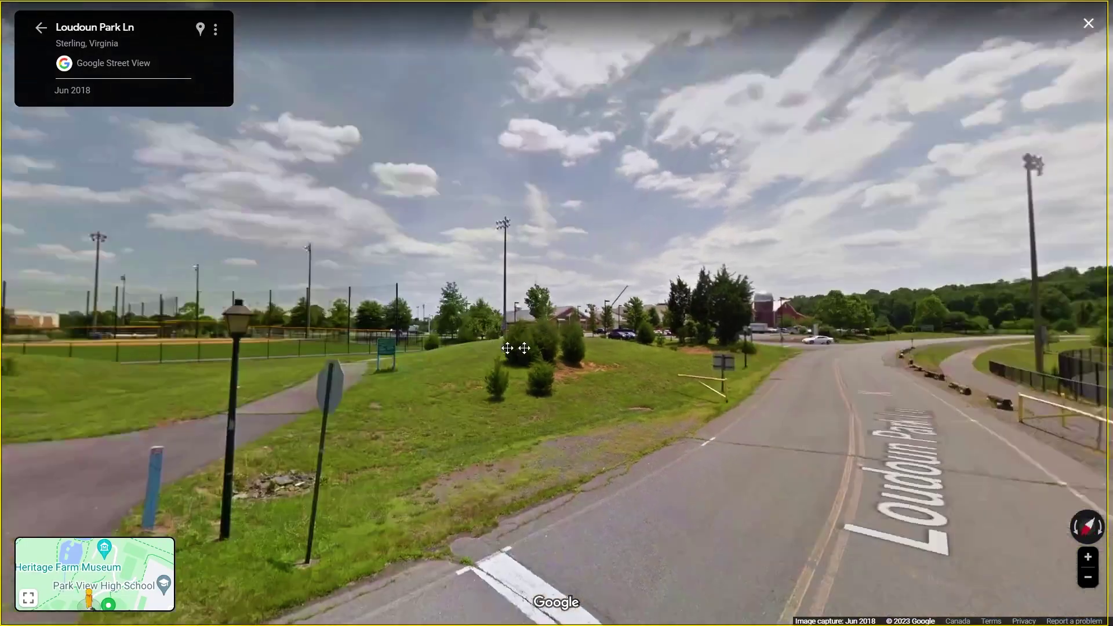
{"action": "left_click_drag", "start_coordinate": [524, 348], "coordinate": [709, 352]}
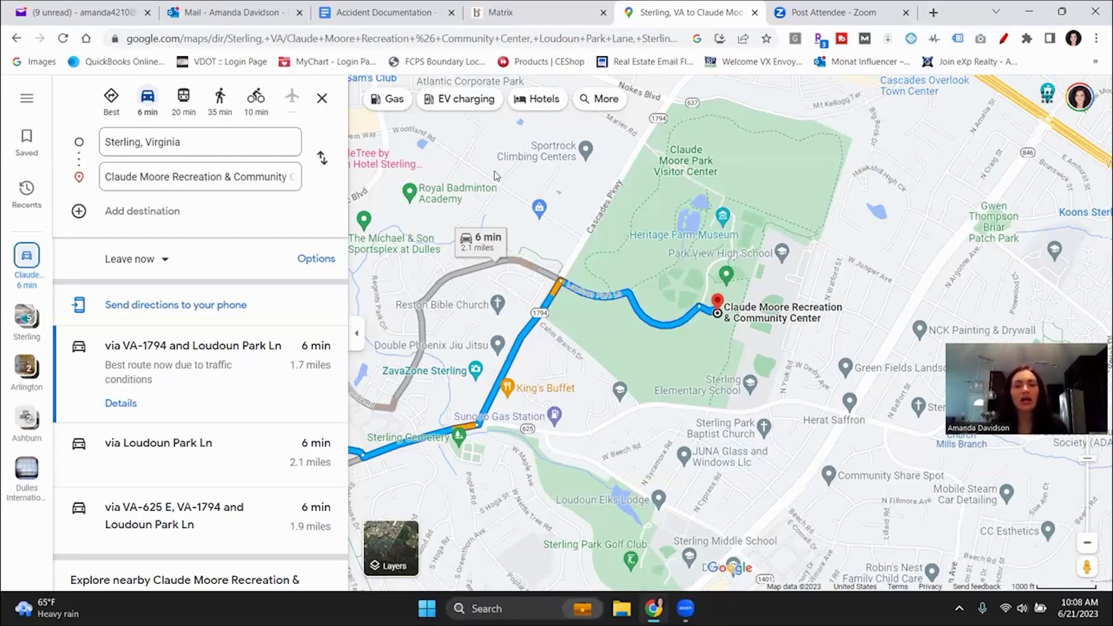
- Change the destination from Sterling to Dulles Town Center
{"action": "left_click", "coordinate": [162, 177]}
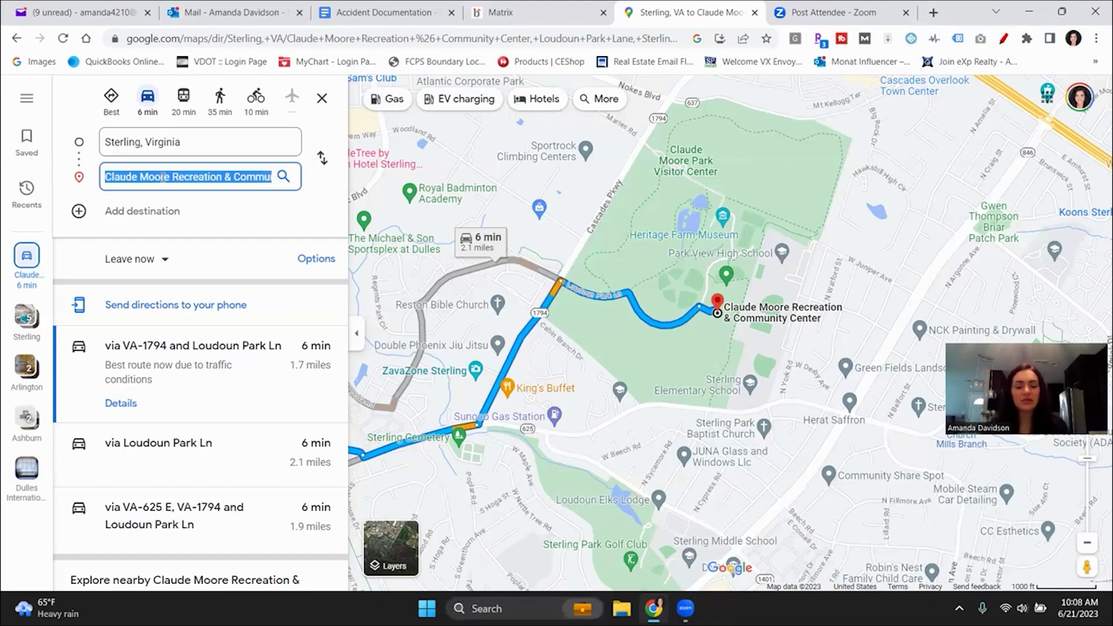
{"action": "type", "text": "dul"}
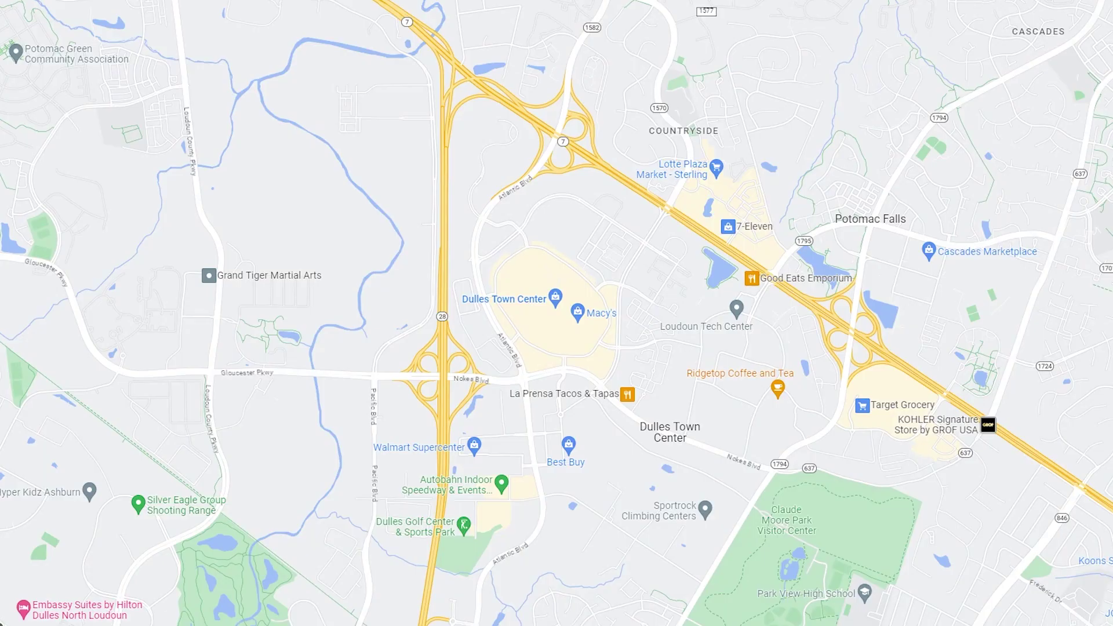
- Enter Street View outside Dulles Town Center and follow the storefront road past Dick's to LA Fitness
{"action": "left_click_drag", "start_coordinate": [1101, 620], "coordinate": [552, 265]}
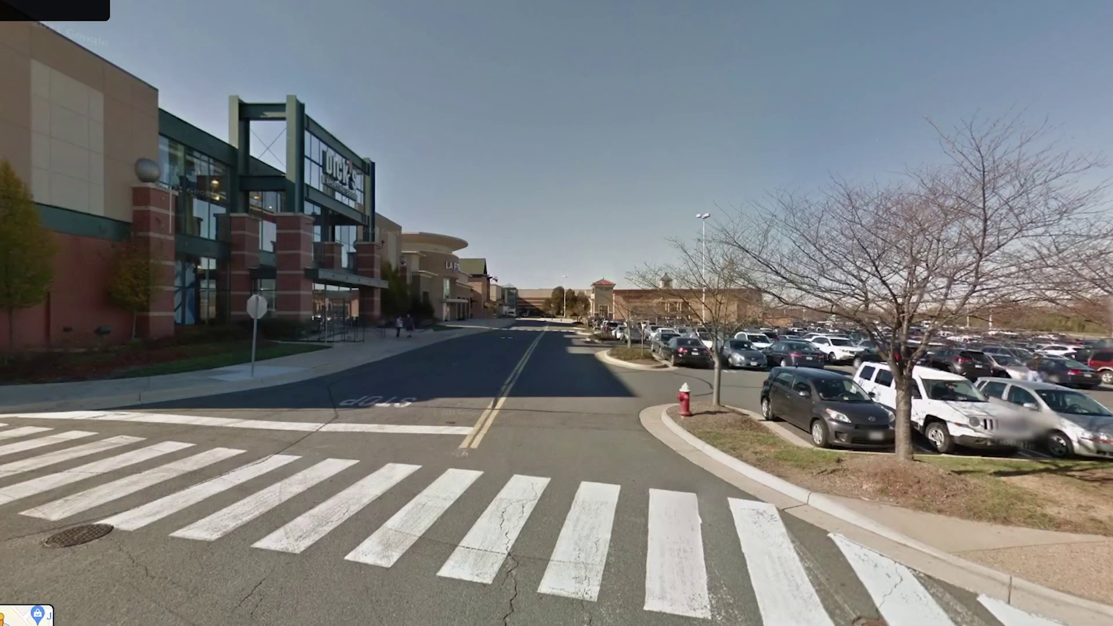
{"action": "mouse_move", "coordinate": [721, 329]}
{"action": "left_mouse_down"}
{"action": "mouse_move", "coordinate": [708, 388]}
{"action": "mouse_move", "coordinate": [701, 330]}
{"action": "left_mouse_up"}
{"action": "left_click_drag", "start_coordinate": [389, 453], "coordinate": [452, 353]}
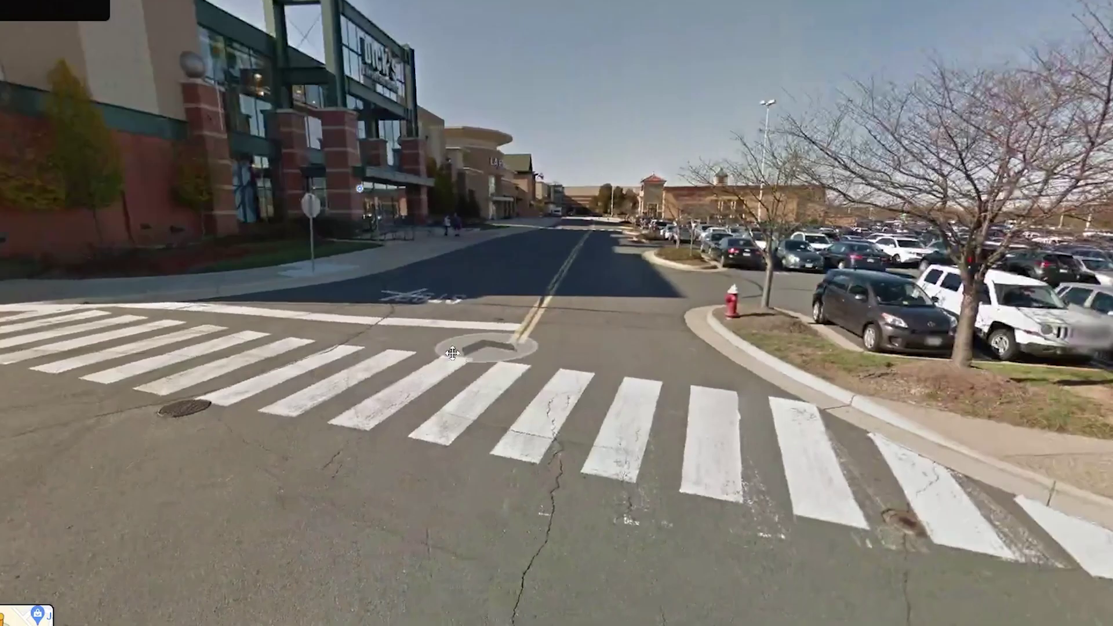
{"action": "left_click", "coordinate": [570, 272]}
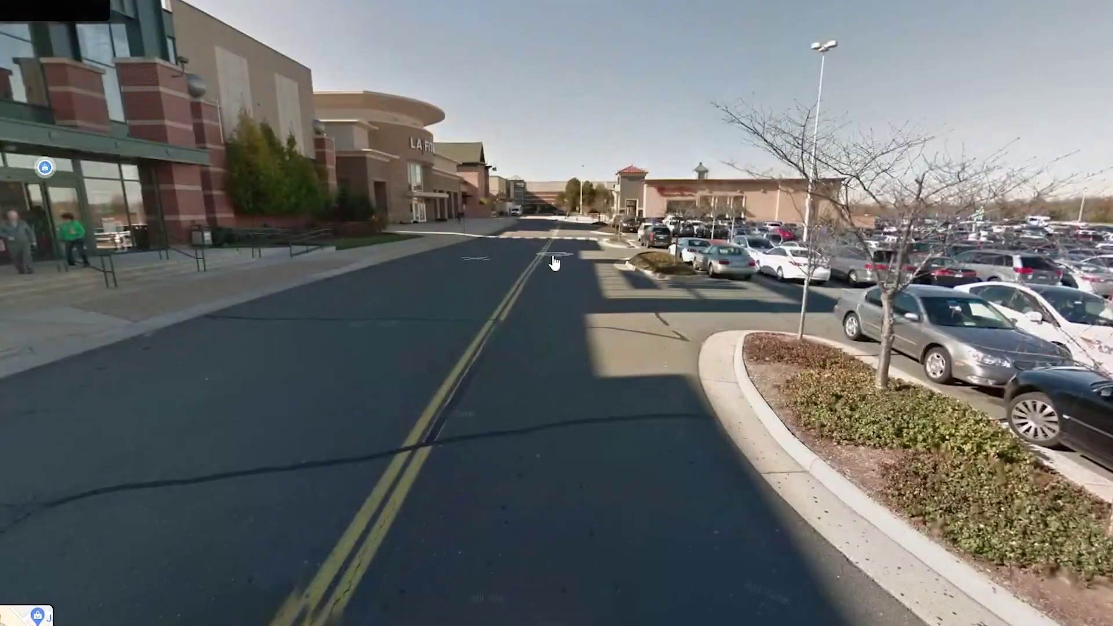
{"action": "left_click", "coordinate": [554, 261]}
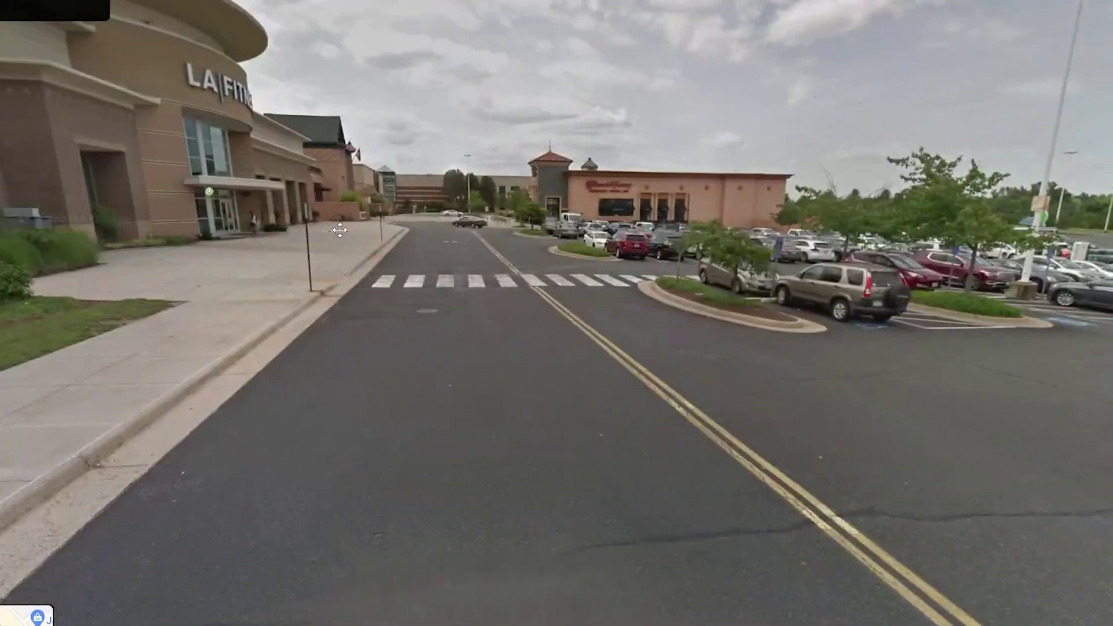
{"action": "left_click_drag", "start_coordinate": [339, 230], "coordinate": [867, 217]}
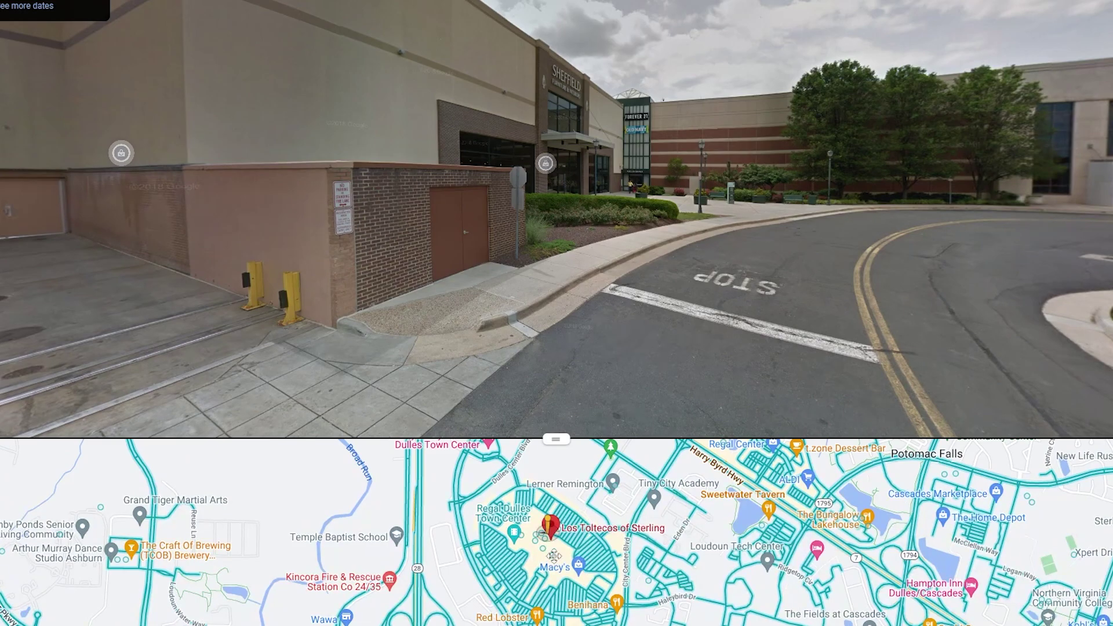
- Enter the indoor Street View beside Los Toltecos of Sterling and look around the mall's food court
{"action": "left_click", "coordinate": [554, 556]}
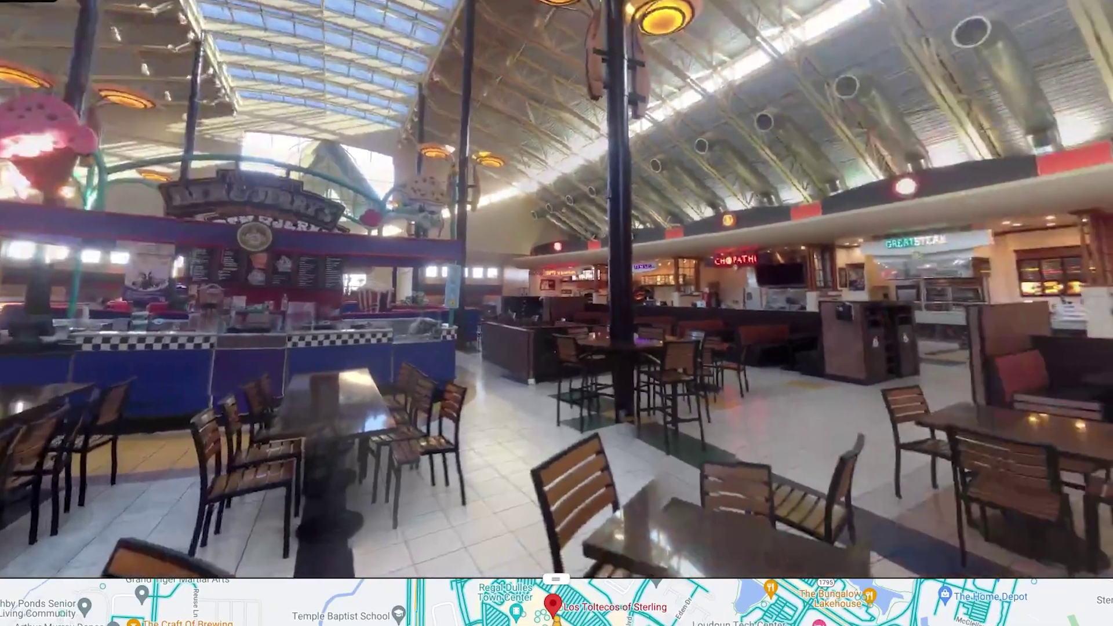
{"action": "left_click_drag", "start_coordinate": [339, 311], "coordinate": [536, 346]}
{"action": "left_click_drag", "start_coordinate": [672, 343], "coordinate": [278, 348]}
{"action": "left_click_drag", "start_coordinate": [742, 359], "coordinate": [325, 353]}
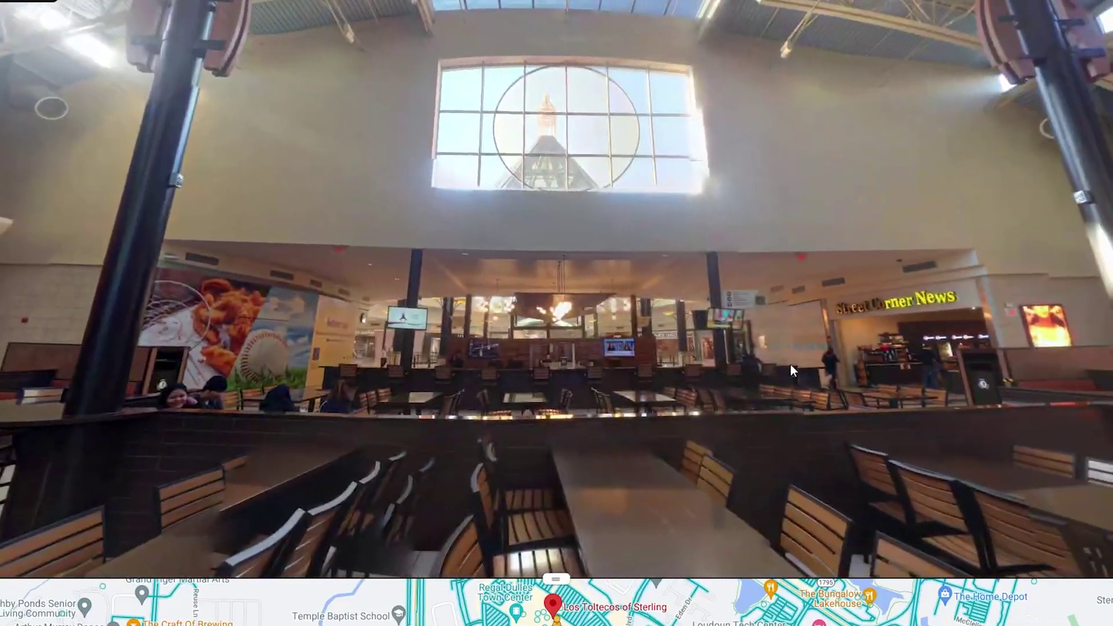
- Look around the mall concourse in Street View, from francesca's past The Children's Place to the neighboring shops
{"action": "left_click", "coordinate": [790, 364]}
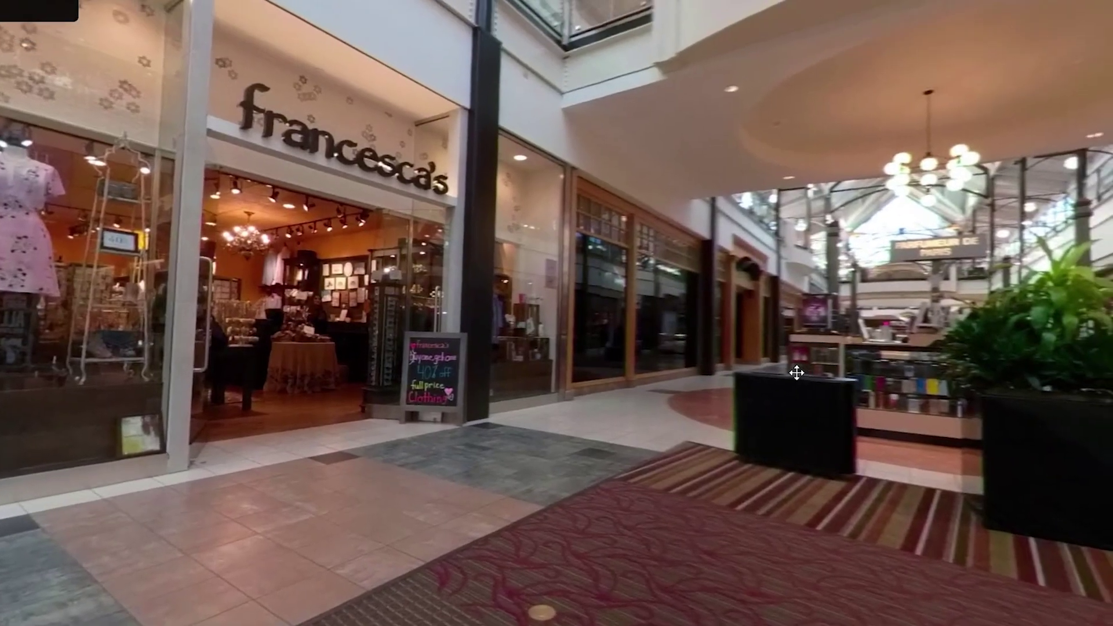
{"action": "left_click_drag", "start_coordinate": [824, 341], "coordinate": [151, 398]}
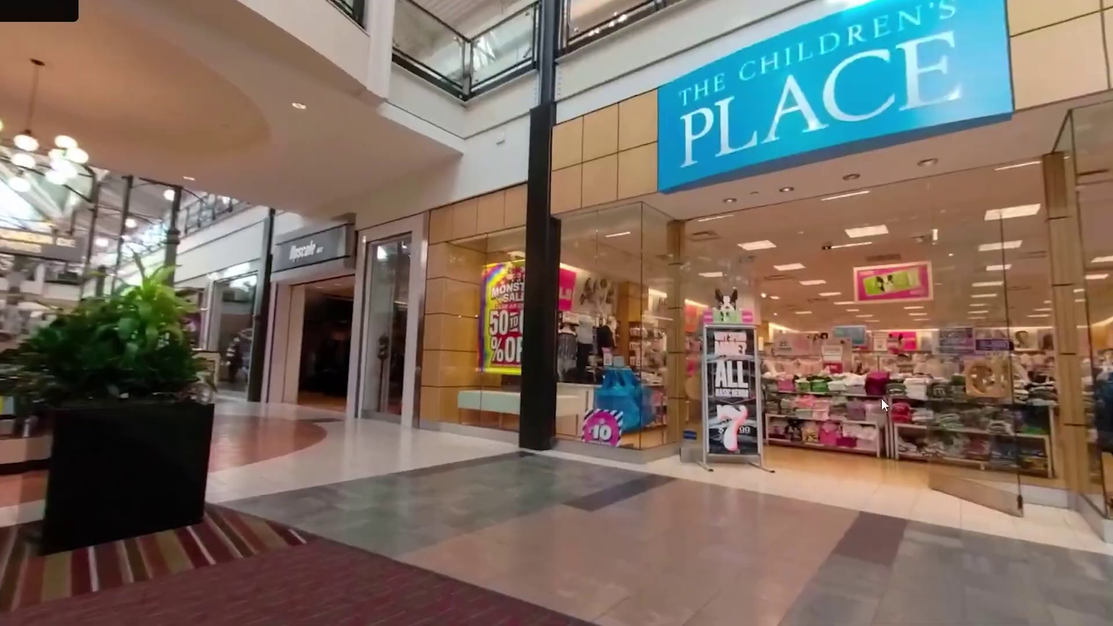
{"action": "left_click_drag", "start_coordinate": [736, 363], "coordinate": [237, 375]}
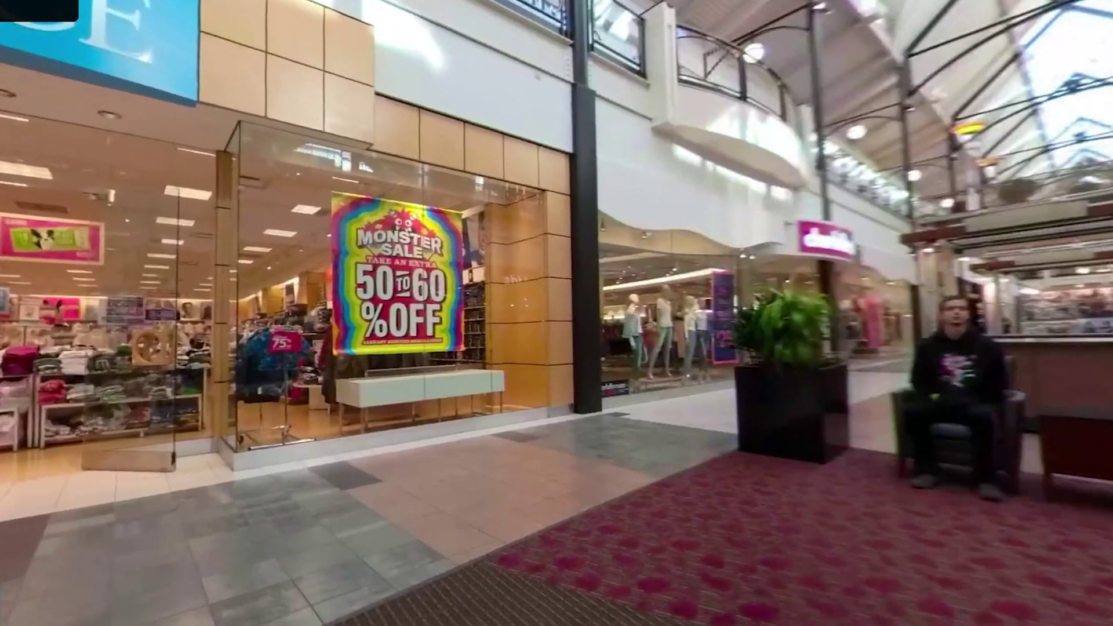
{"action": "left_click_drag", "start_coordinate": [939, 371], "coordinate": [498, 366]}
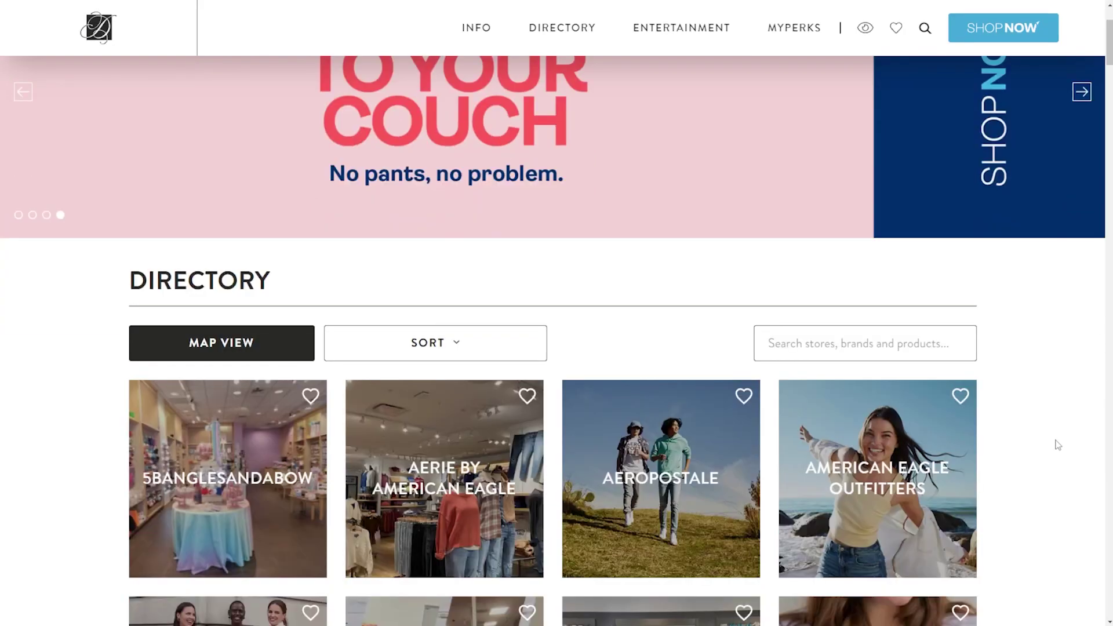
- Browse the store directory on the Dulles Town Center website for its shops and restaurants
{"action": "scroll", "coordinate": [1057, 445], "scroll_direction": "down", "scroll_amount": 15}
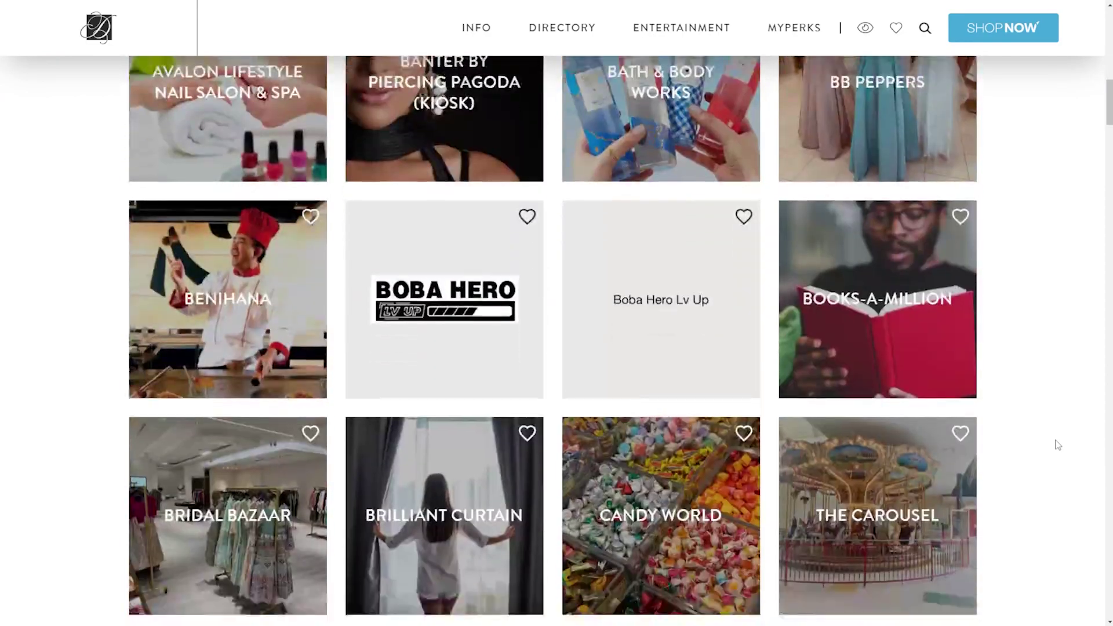
{"action": "scroll", "coordinate": [1058, 444], "scroll_direction": "down", "scroll_amount": 20}
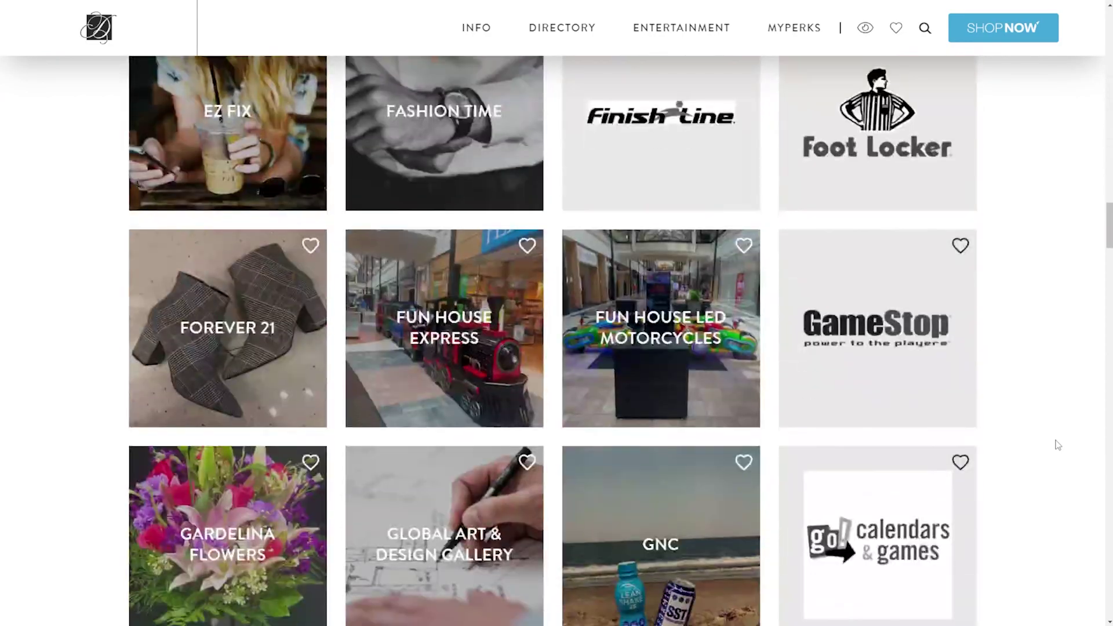
{"action": "scroll", "coordinate": [1058, 444], "scroll_direction": "down", "scroll_amount": 20}
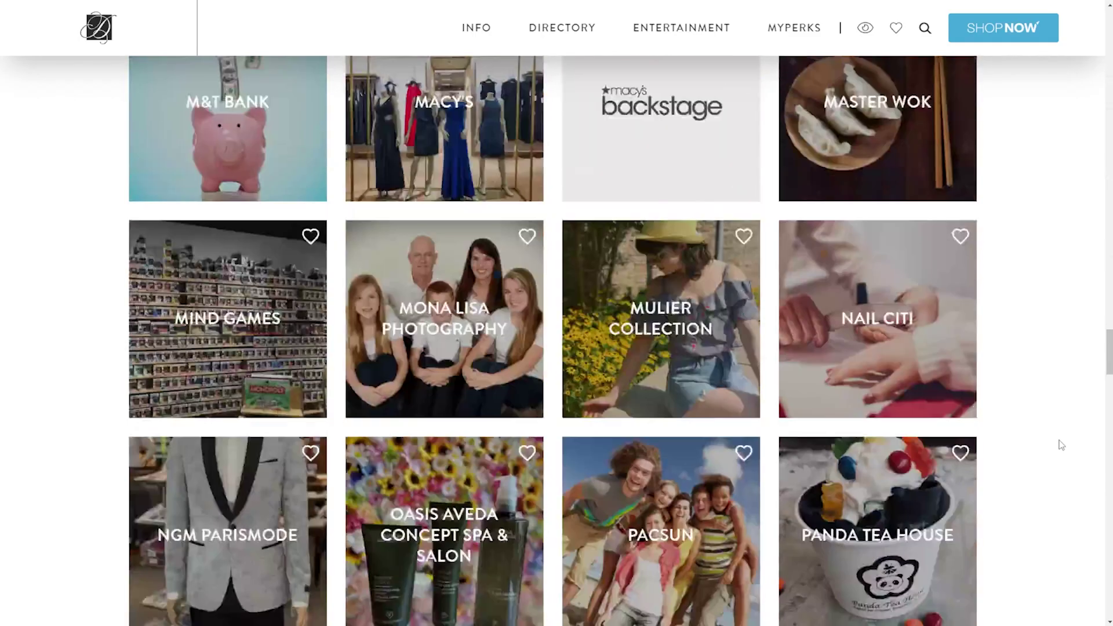
{"action": "scroll", "coordinate": [1061, 444], "scroll_direction": "down", "scroll_amount": 20}
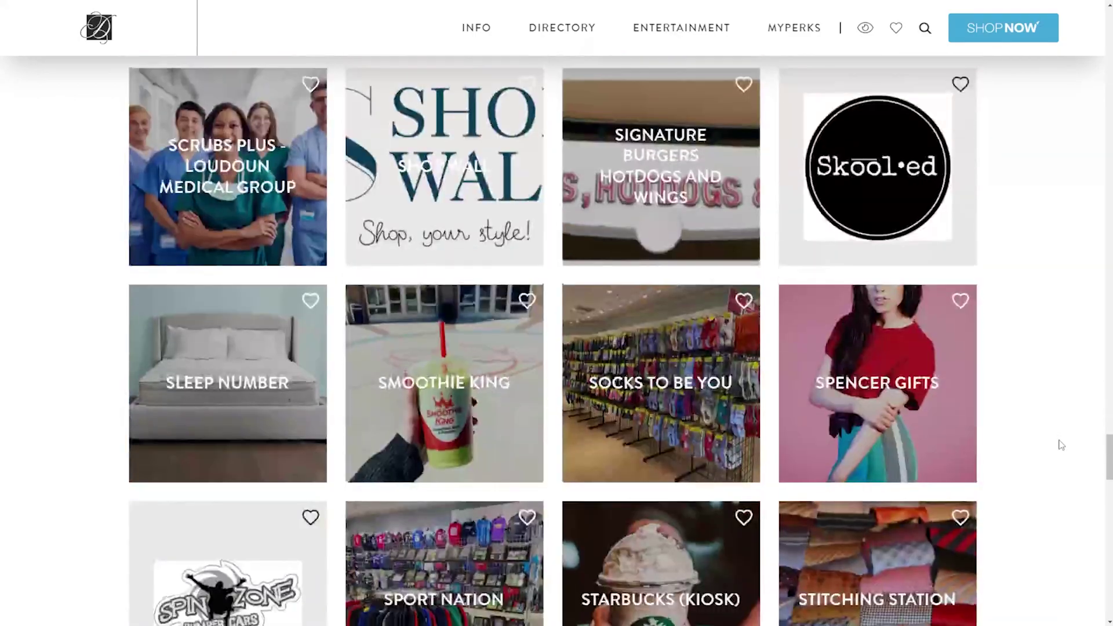
{"action": "scroll", "coordinate": [1061, 445], "scroll_direction": "down", "scroll_amount": 12}
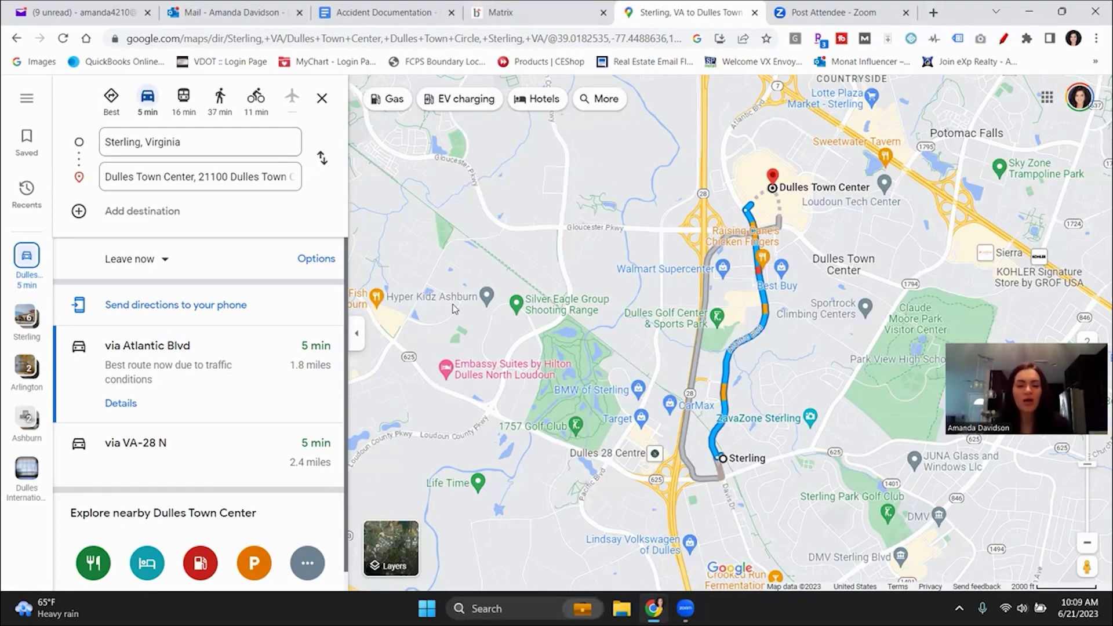
- Change the destination to Costco Wholesale at Price Cascades Plaza in Sterling
{"action": "left_click", "coordinate": [154, 176]}
{"action": "type", "text": "costco st"}
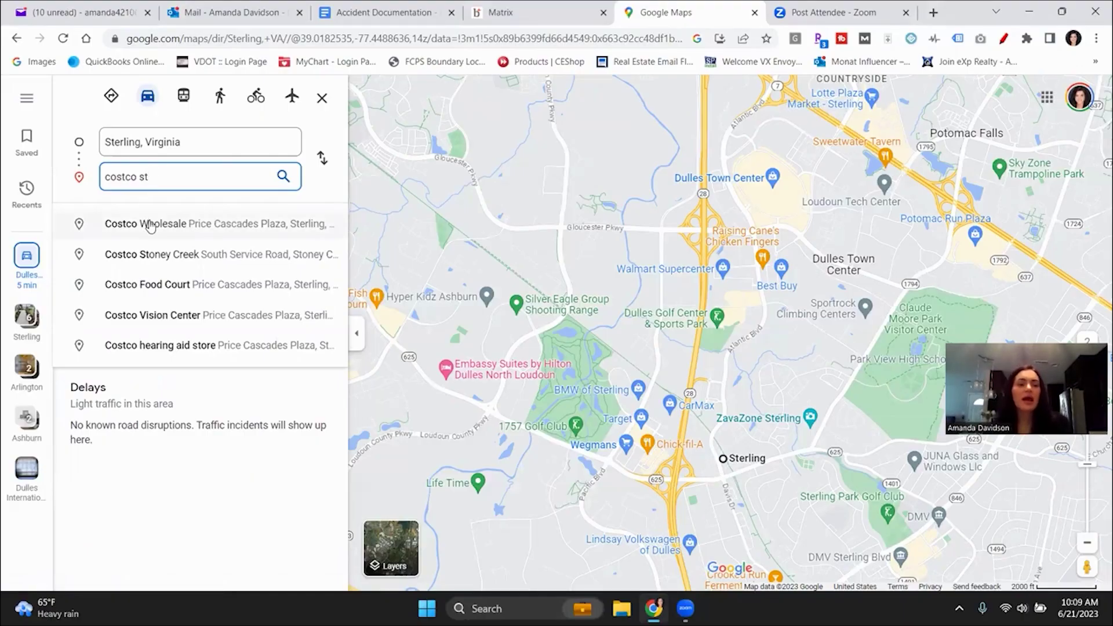
{"action": "left_click", "coordinate": [149, 225]}
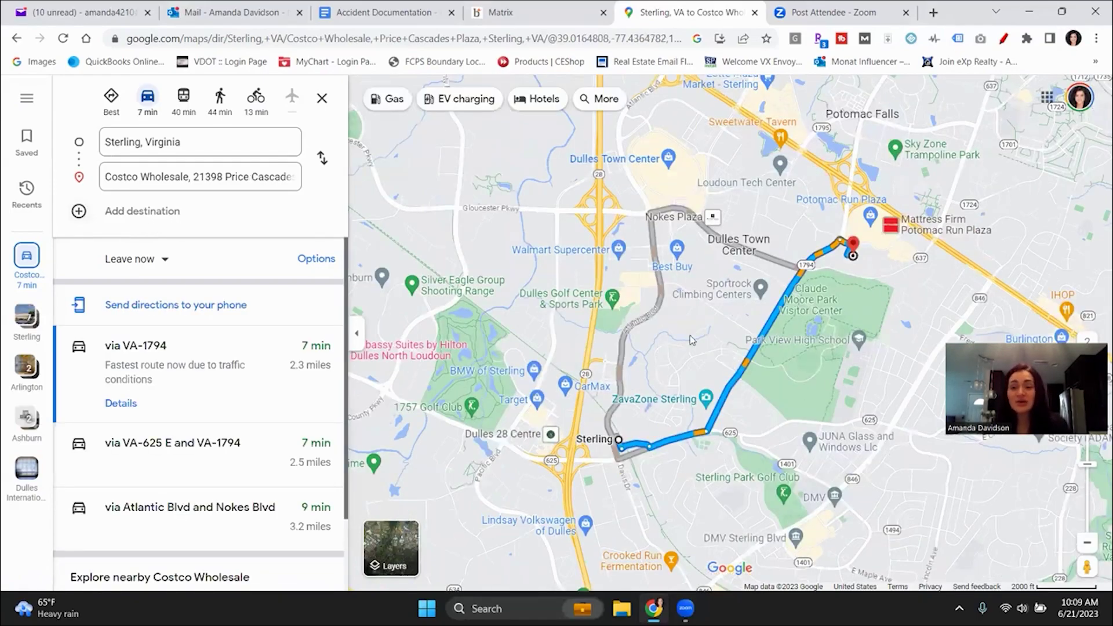
- Examine the stores and restaurants around Costco Wholesale and Potomac Run Plaza up close, including Bojangles and Chuy's
{"action": "left_click_drag", "start_coordinate": [591, 344], "coordinate": [507, 345]}
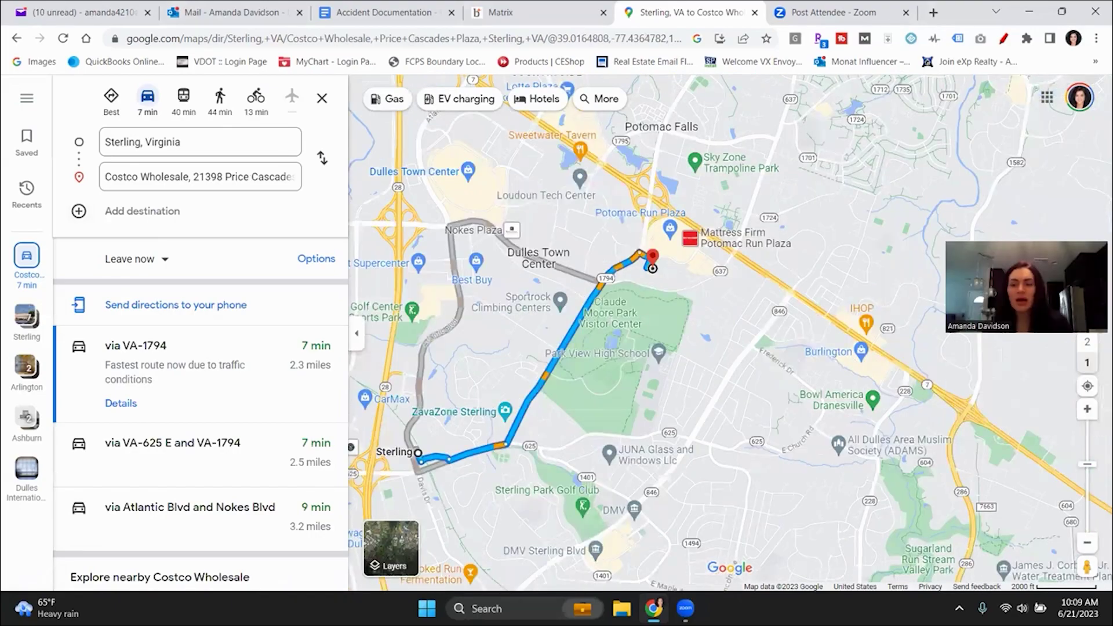
{"action": "left_click", "coordinate": [1086, 413]}
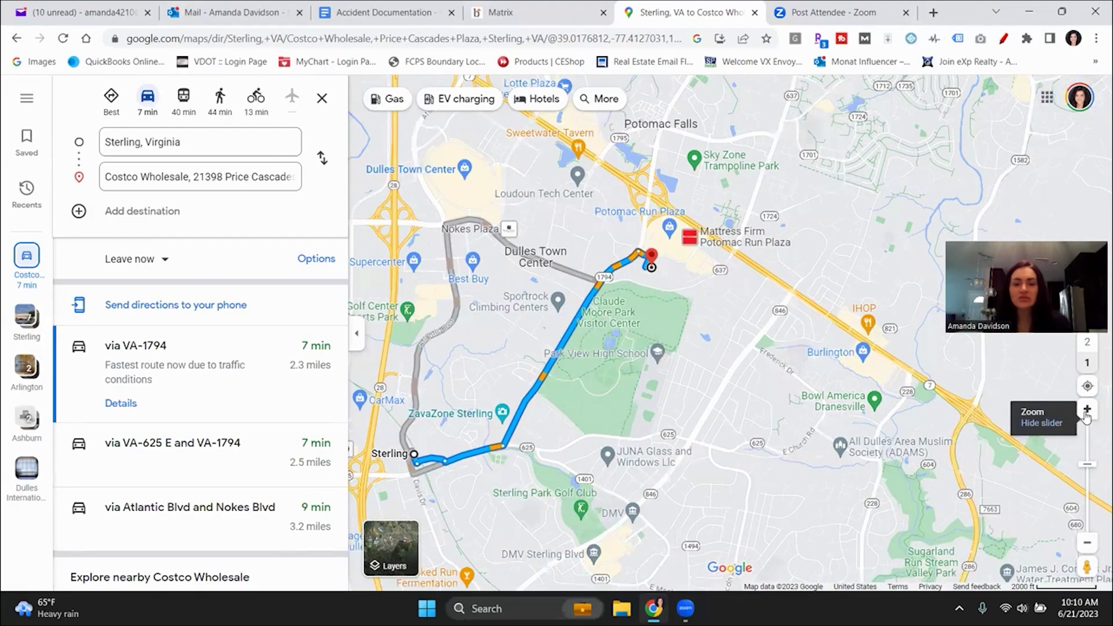
{"action": "left_click_drag", "start_coordinate": [646, 249], "coordinate": [911, 512]}
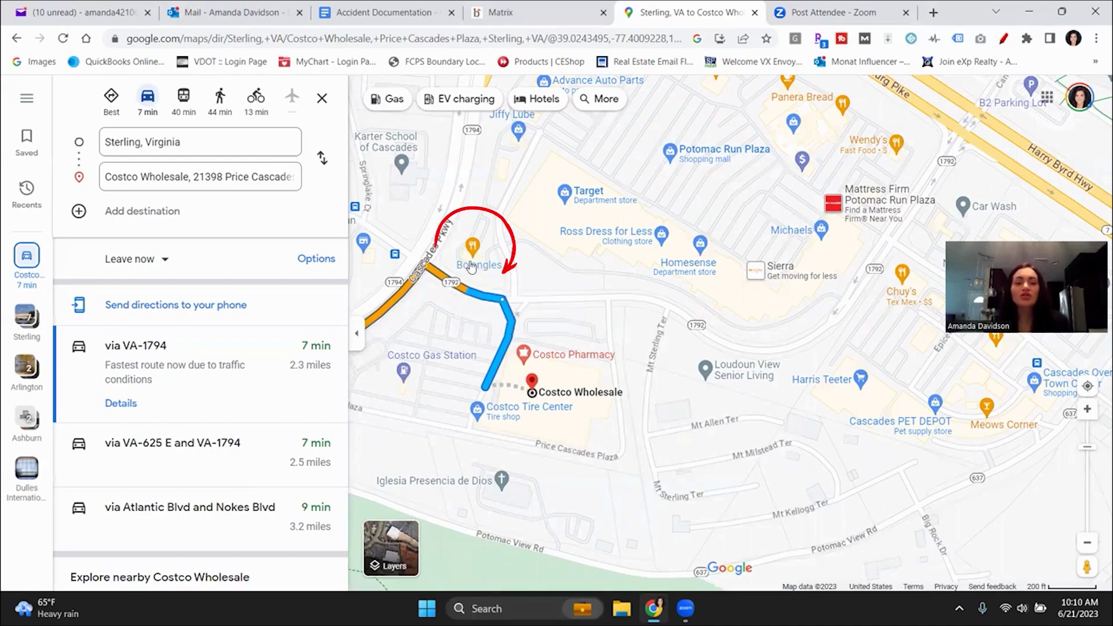
{"action": "mouse_move", "coordinate": [471, 267]}
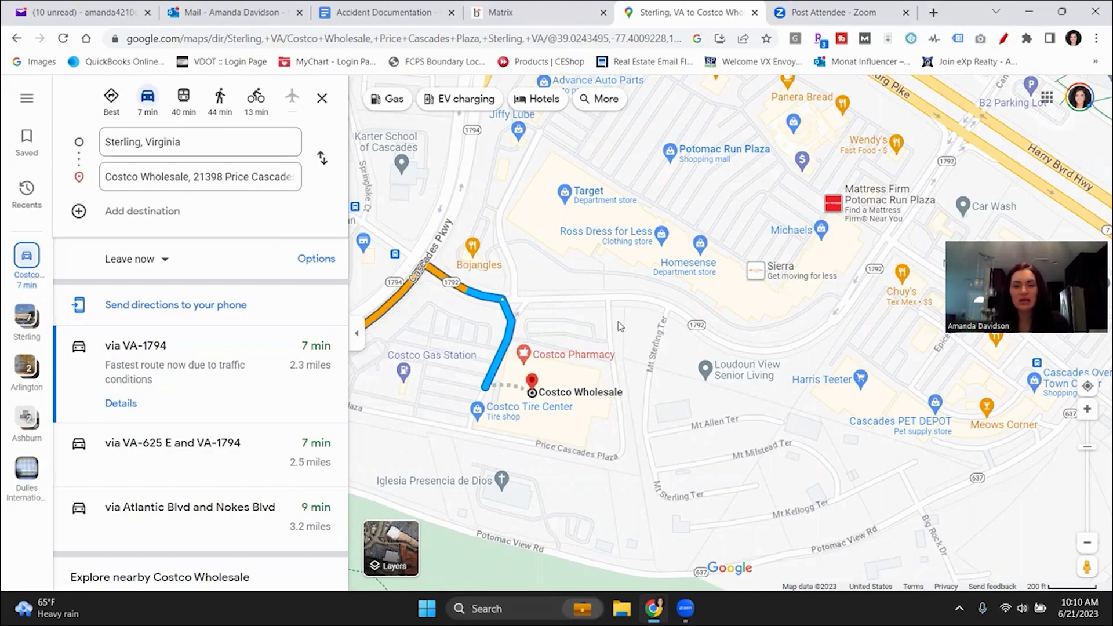
{"action": "left_click_drag", "start_coordinate": [619, 326], "coordinate": [572, 493]}
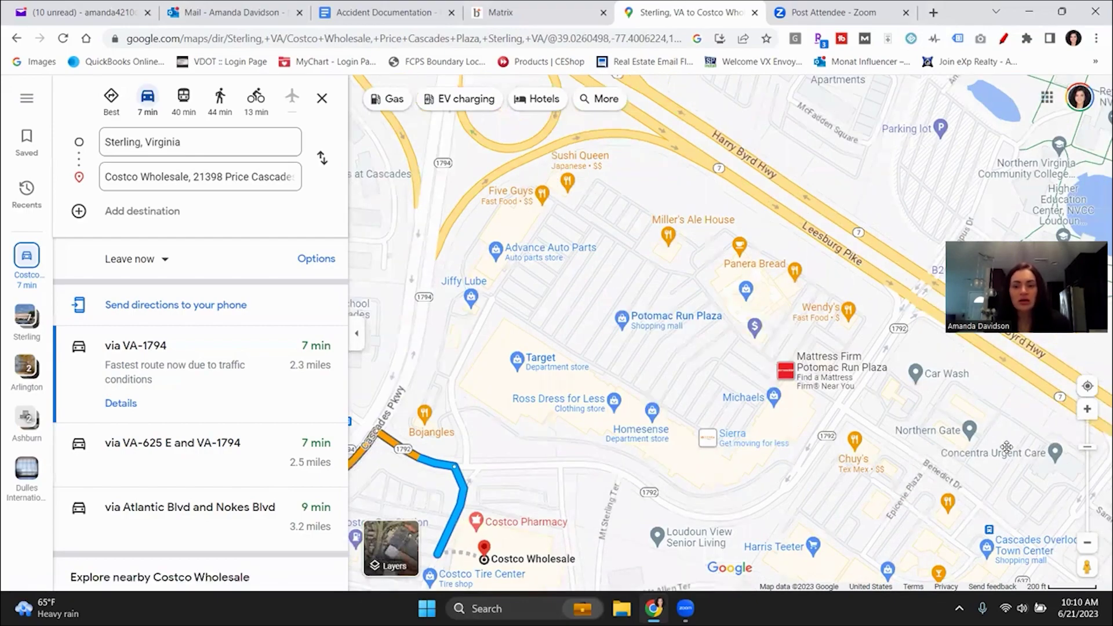
{"action": "mouse_move", "coordinate": [863, 469]}
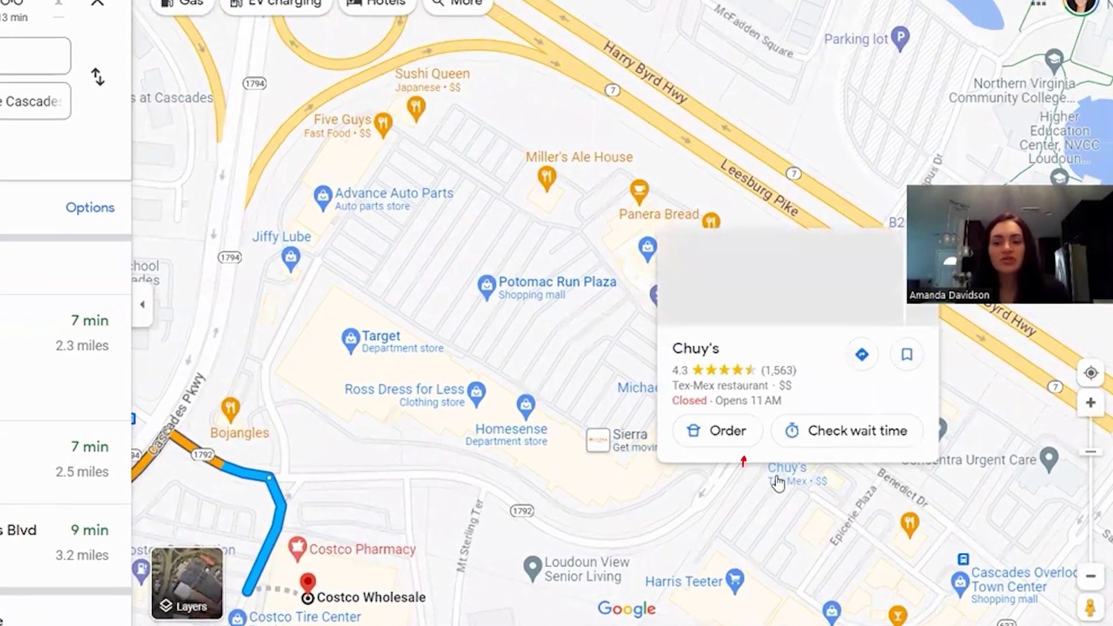
{"action": "left_click", "coordinate": [790, 463]}
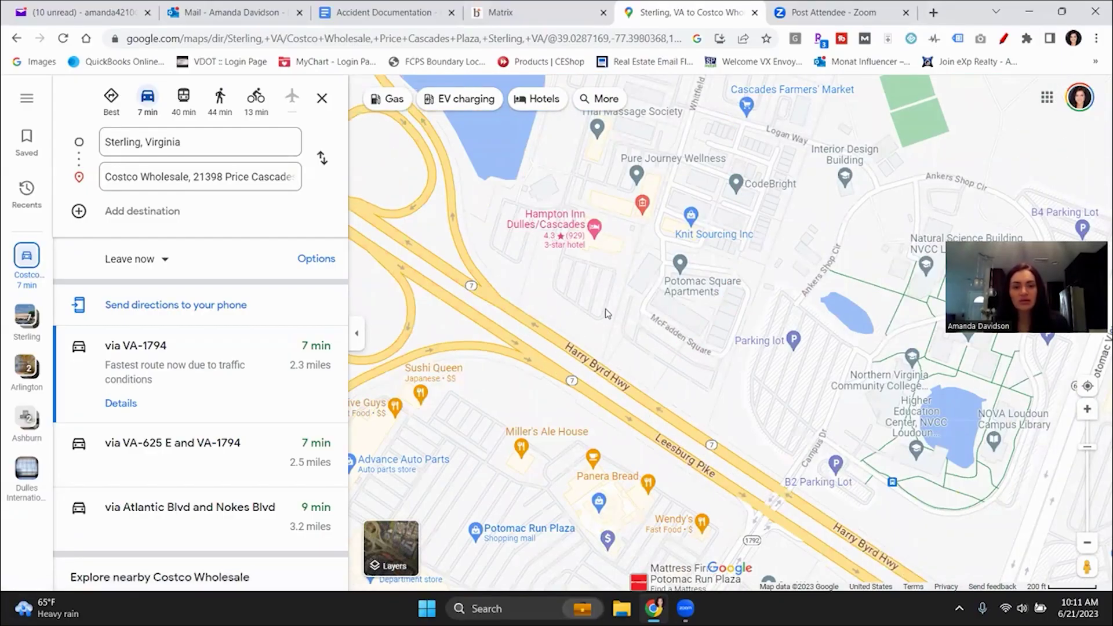
- Examine the shops around Cascades Marketplace north of Harry Byrd Hwy and the lakeside restaurants west of them
{"action": "left_click_drag", "start_coordinate": [613, 301], "coordinate": [574, 568]}
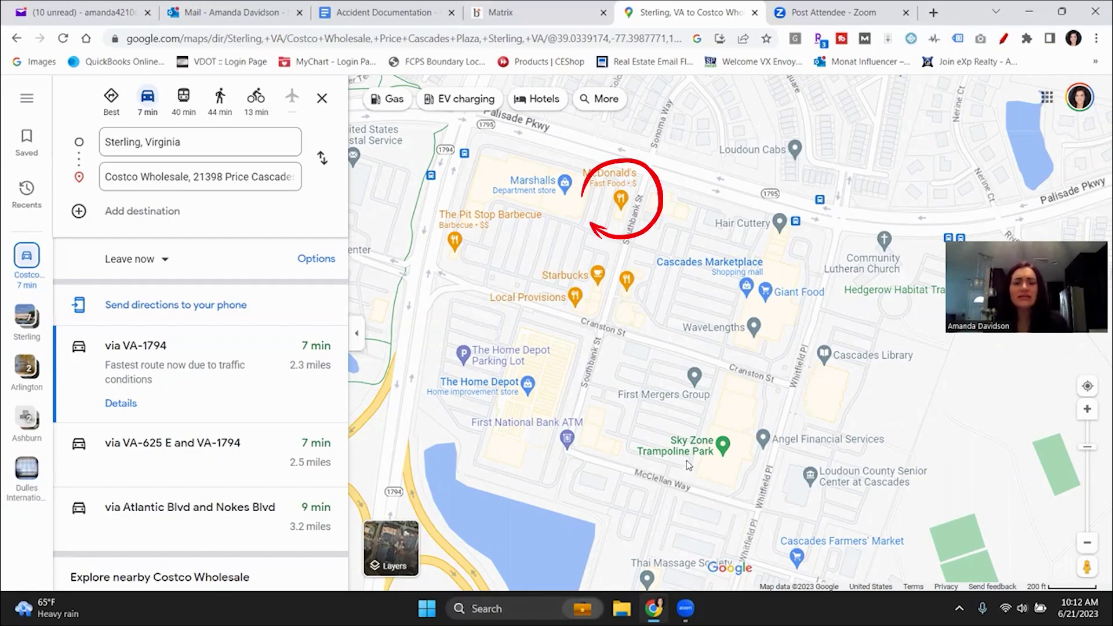
{"action": "mouse_move", "coordinate": [664, 395]}
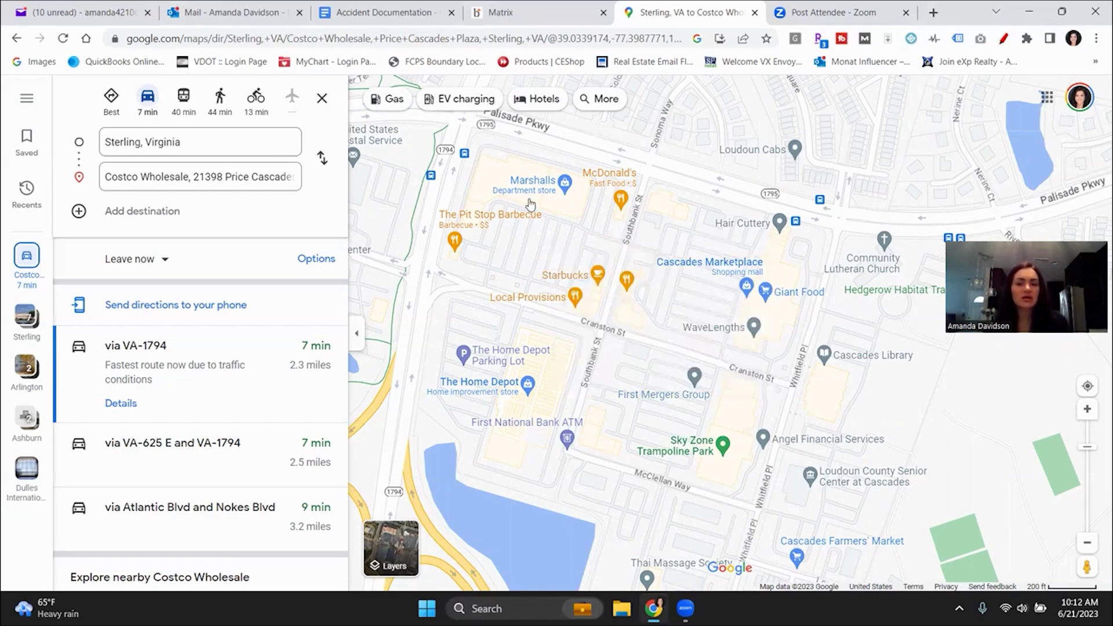
{"action": "mouse_move", "coordinate": [489, 216]}
{"action": "left_click_drag", "start_coordinate": [447, 307], "coordinate": [763, 365]}
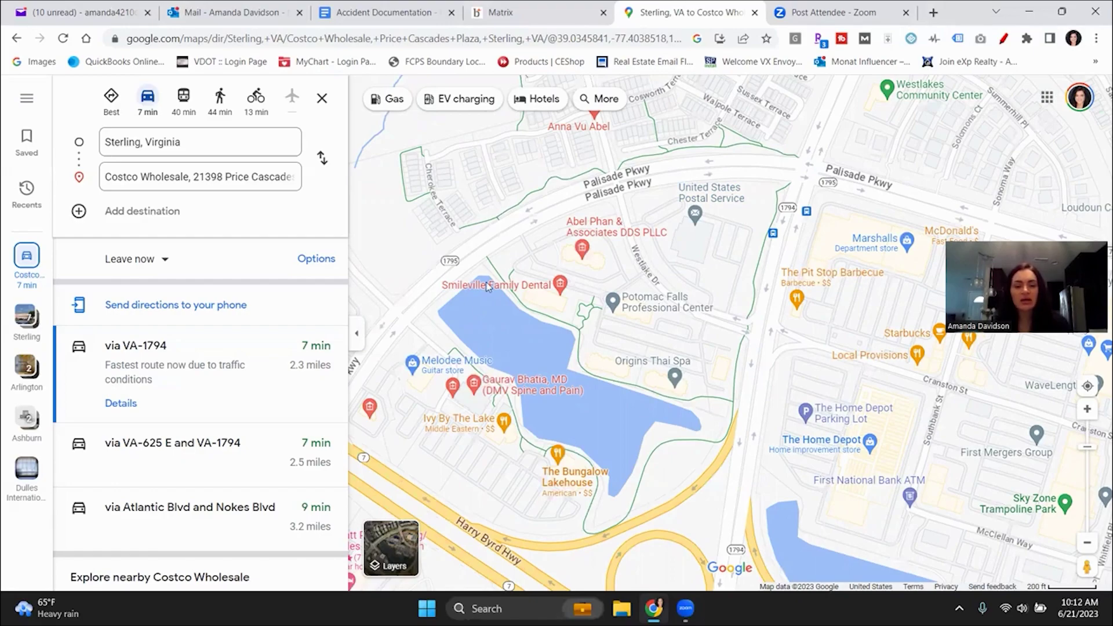
{"action": "mouse_move", "coordinate": [508, 458]}
{"action": "left_mouse_down"}
{"action": "mouse_move", "coordinate": [513, 393]}
{"action": "mouse_move", "coordinate": [558, 389]}
{"action": "left_mouse_up"}
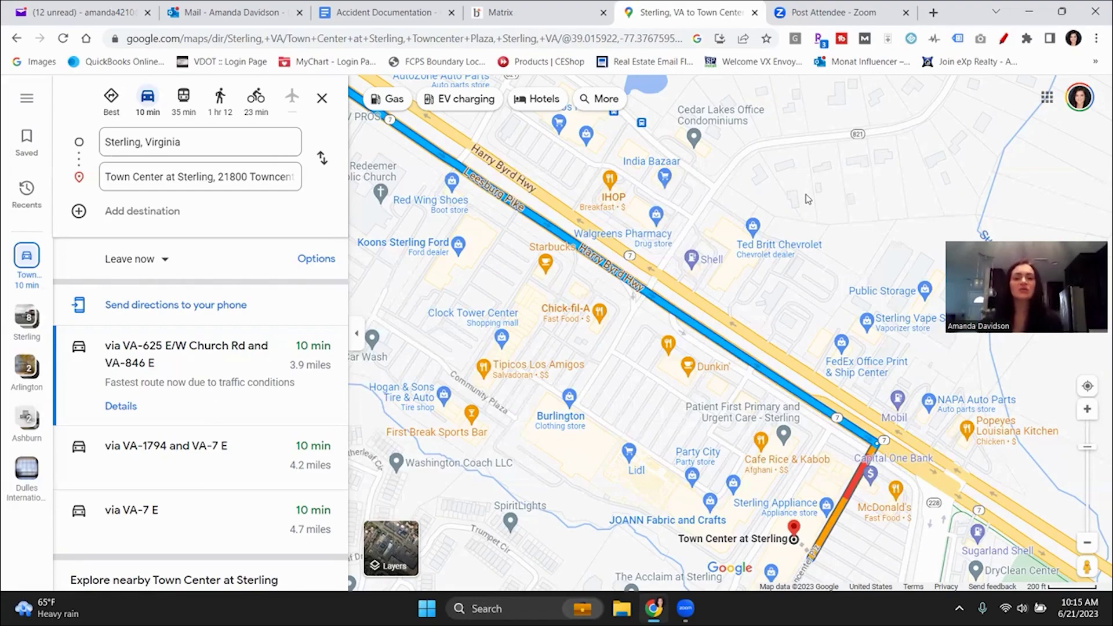
- Examine the shops and restaurants along Harry Byrd Hwy on the route to Town Center at Sterling
{"action": "mouse_move", "coordinate": [978, 392]}
{"action": "left_mouse_down"}
{"action": "mouse_move", "coordinate": [1007, 423]}
{"action": "mouse_move", "coordinate": [934, 434]}
{"action": "left_mouse_up"}
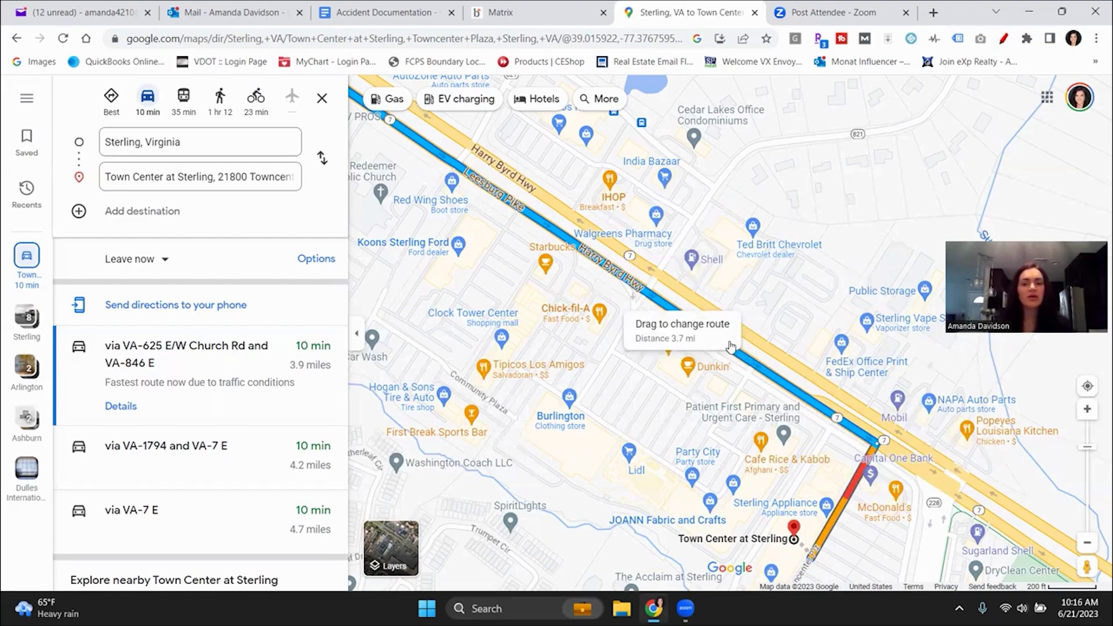
{"action": "mouse_move", "coordinate": [622, 237]}
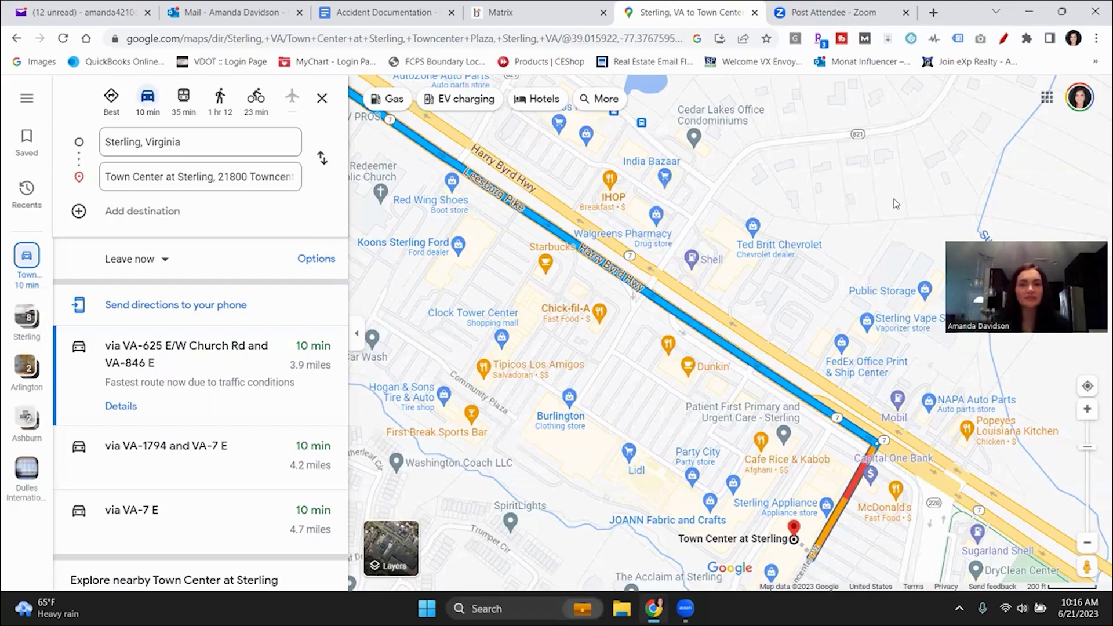
- Change the destination to Autobahn Indoor Speedway & Events - Dulles, VA
{"action": "left_click", "coordinate": [221, 173]}
{"action": "type", "text": "autobah"}
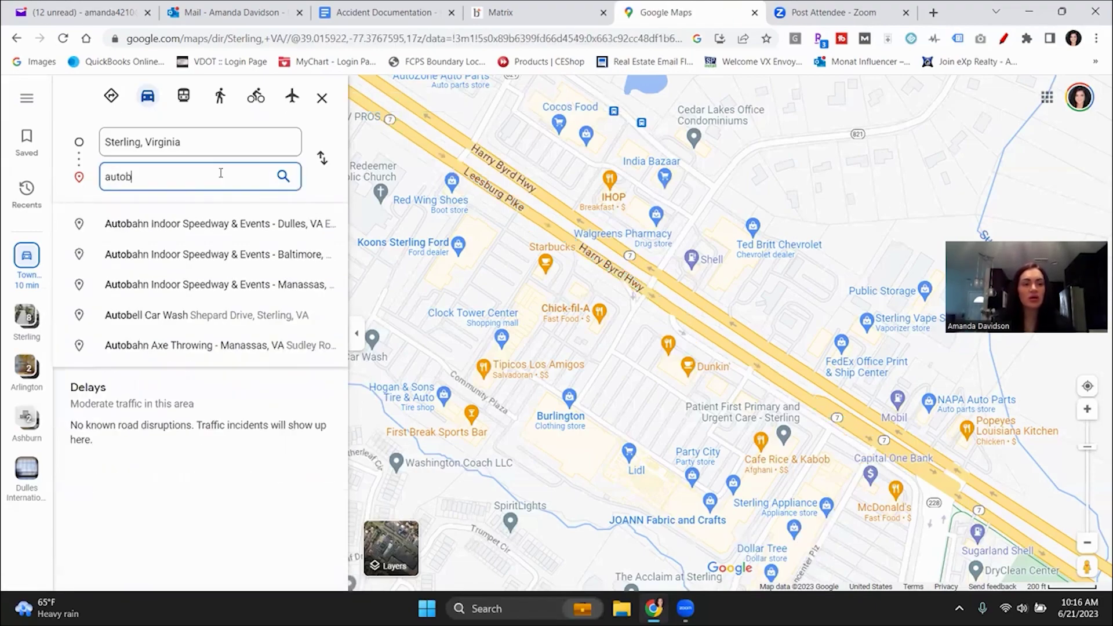
{"action": "left_click", "coordinate": [191, 233]}
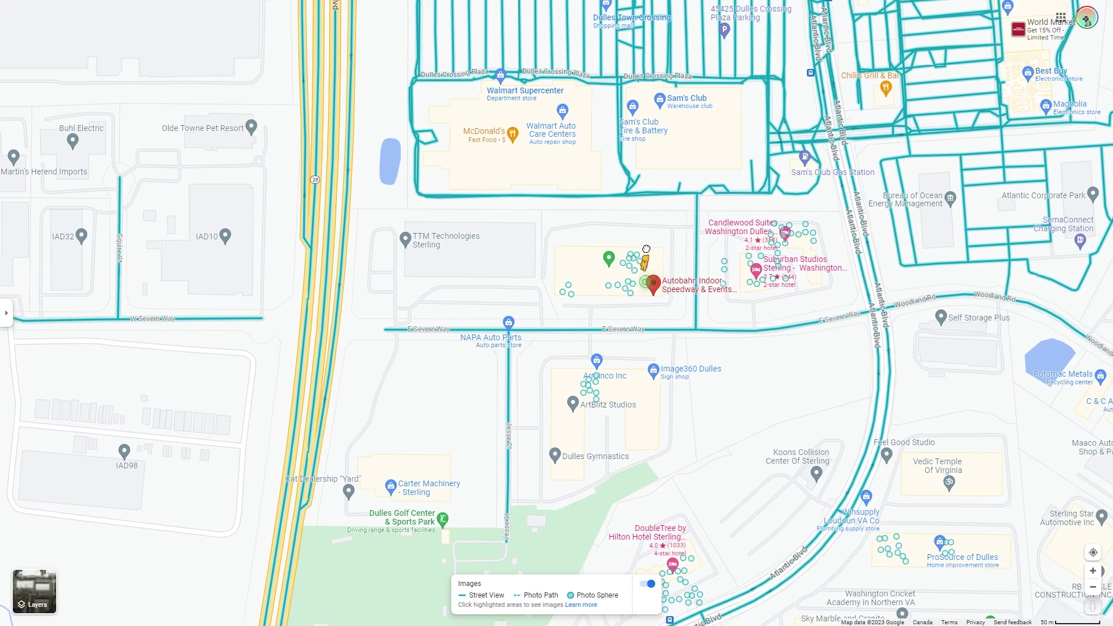
- Look around the go-kart area inside Autobahn Indoor Speedway in Street View and check its surroundings on the route map
{"action": "left_click_drag", "start_coordinate": [646, 249], "coordinate": [646, 250]}
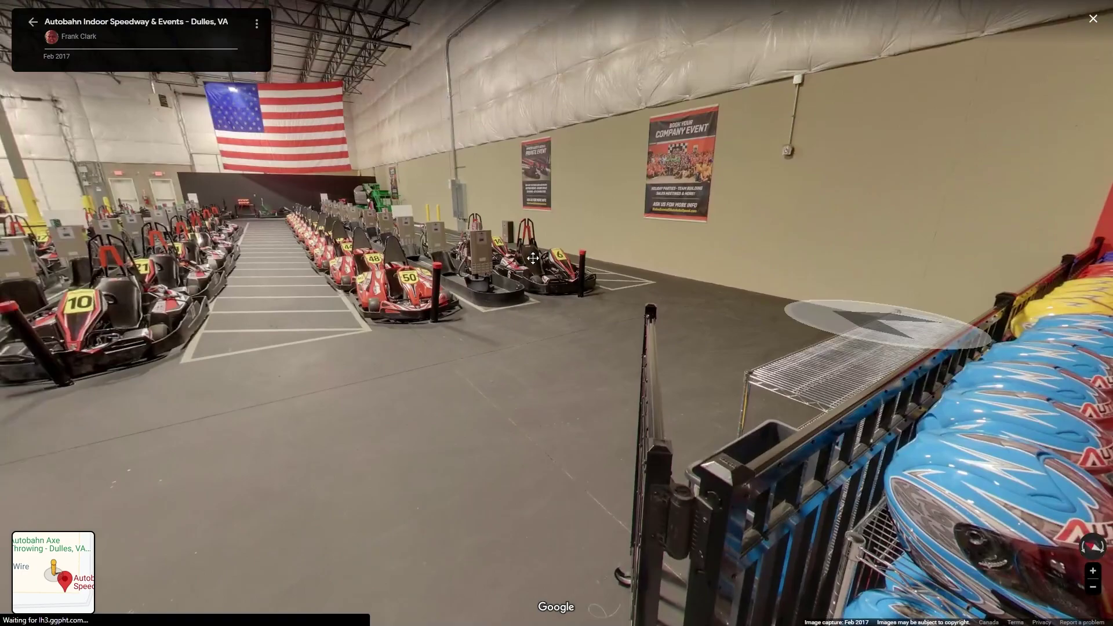
{"action": "left_click_drag", "start_coordinate": [532, 258], "coordinate": [834, 259]}
{"action": "left_click_drag", "start_coordinate": [221, 241], "coordinate": [868, 264]}
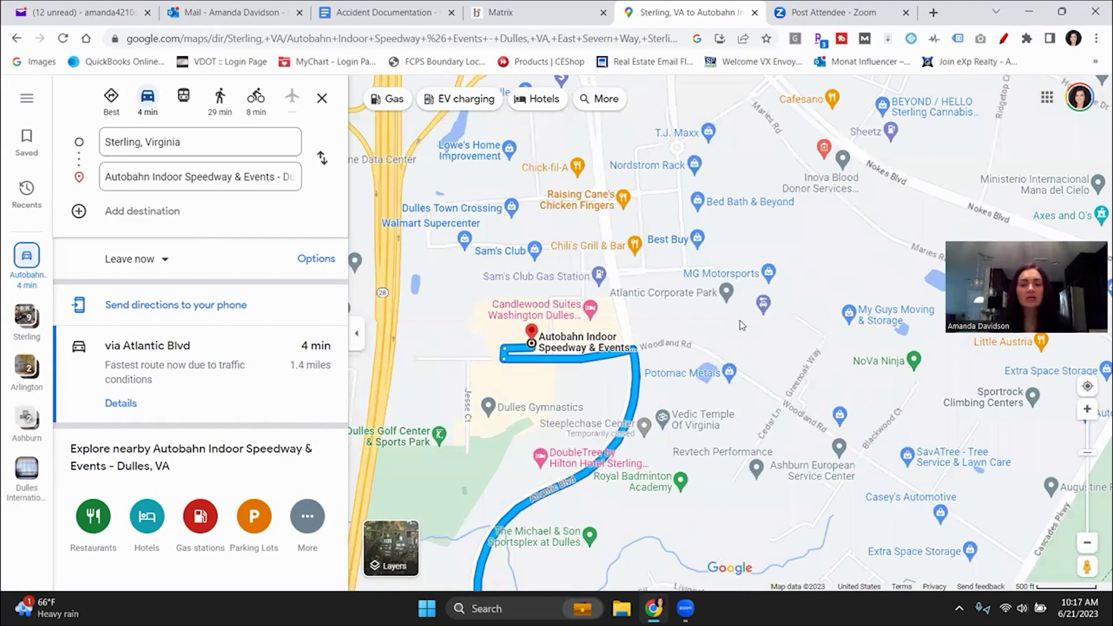
{"action": "left_click_drag", "start_coordinate": [801, 321], "coordinate": [824, 320]}
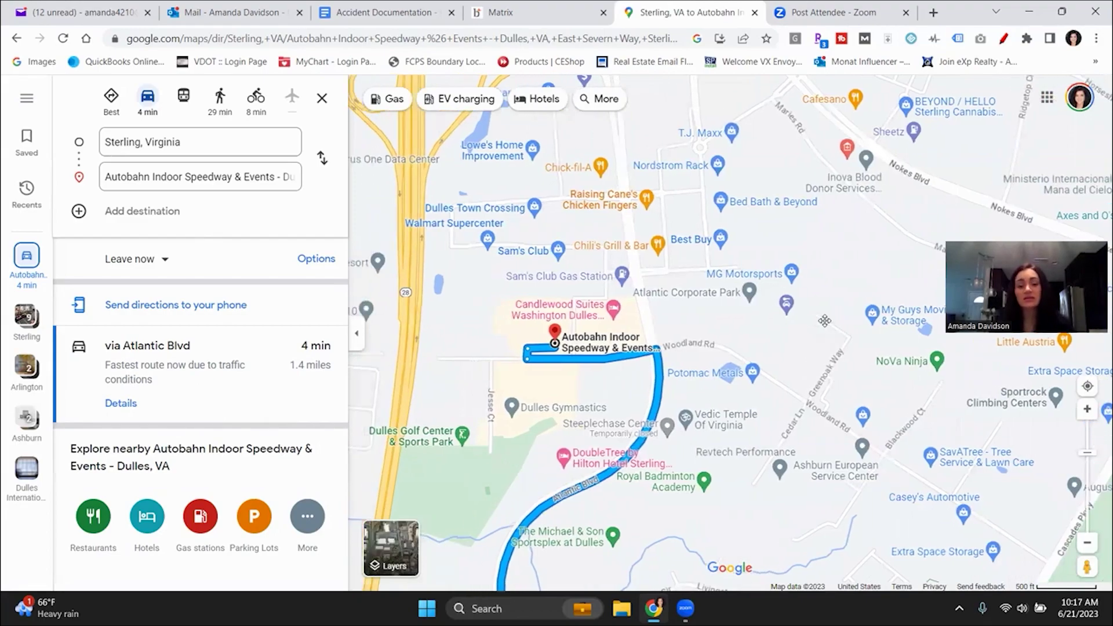